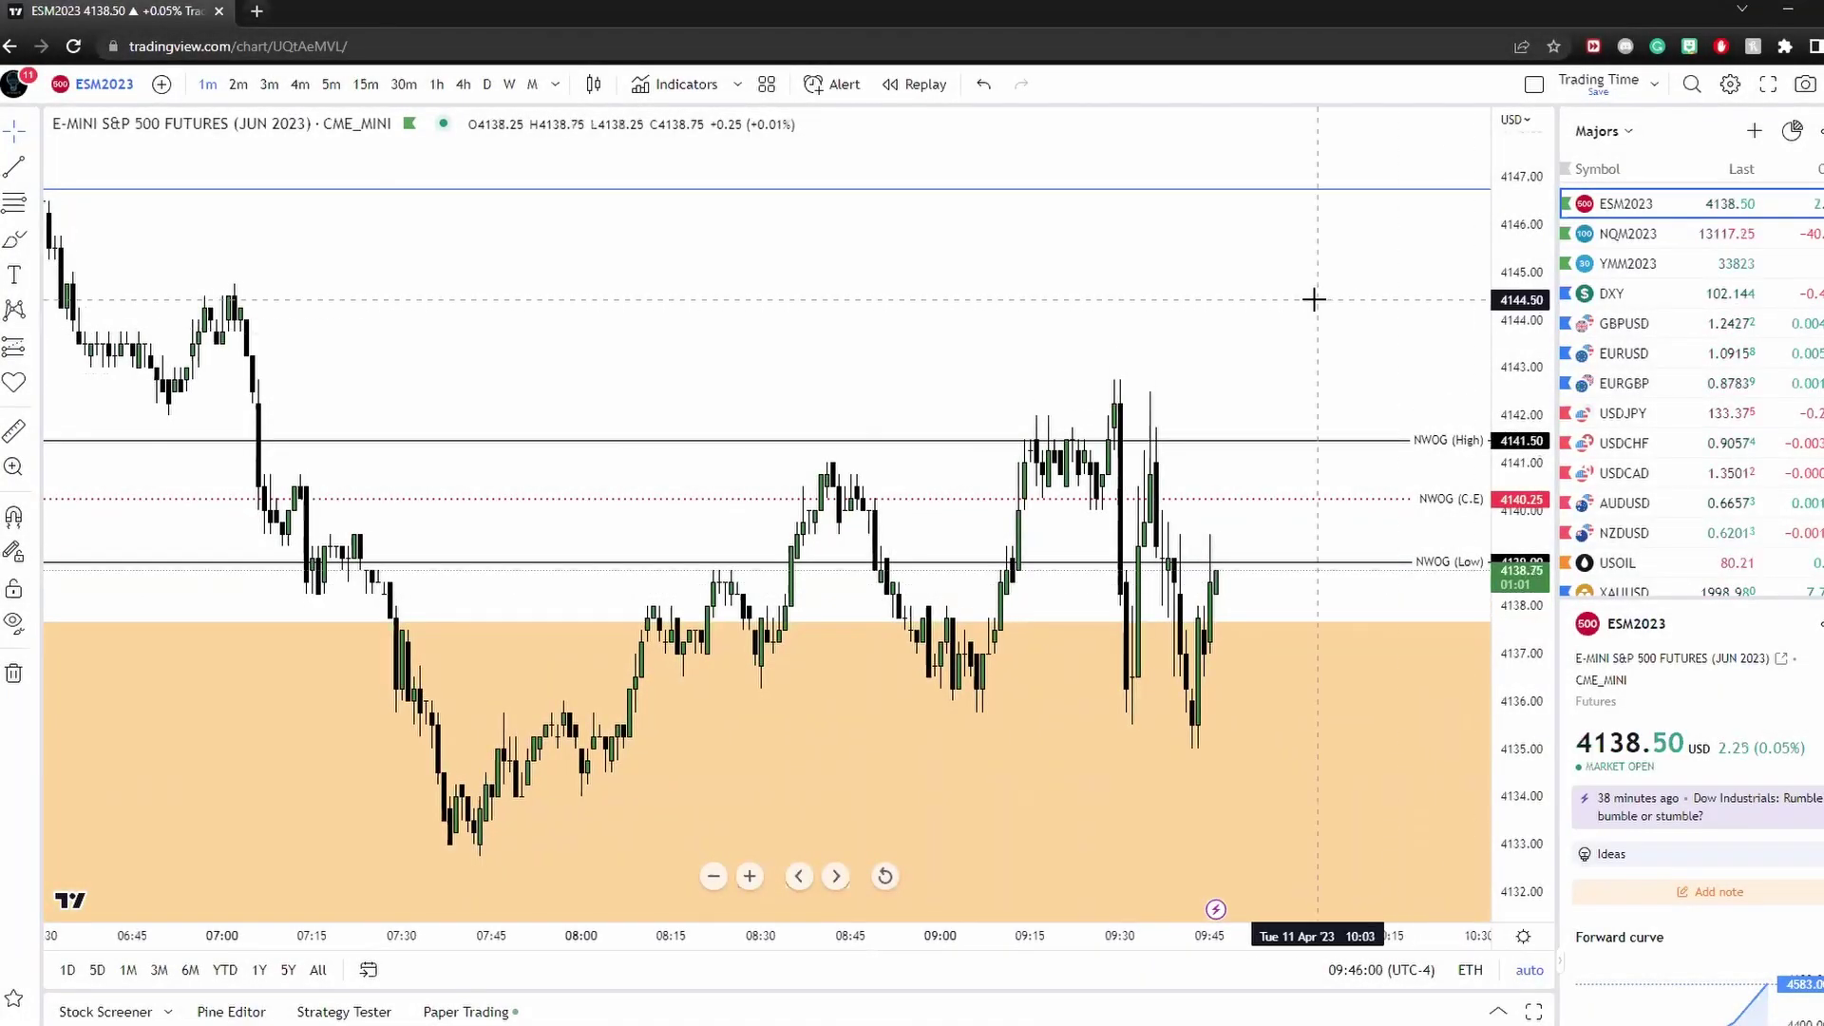
Step: Pan to the most recent bars and zoom in on the 1-minute ESM2023 chart
{"action": "left_click_drag", "start_coordinate": [1311, 298], "coordinate": [957, 305]}
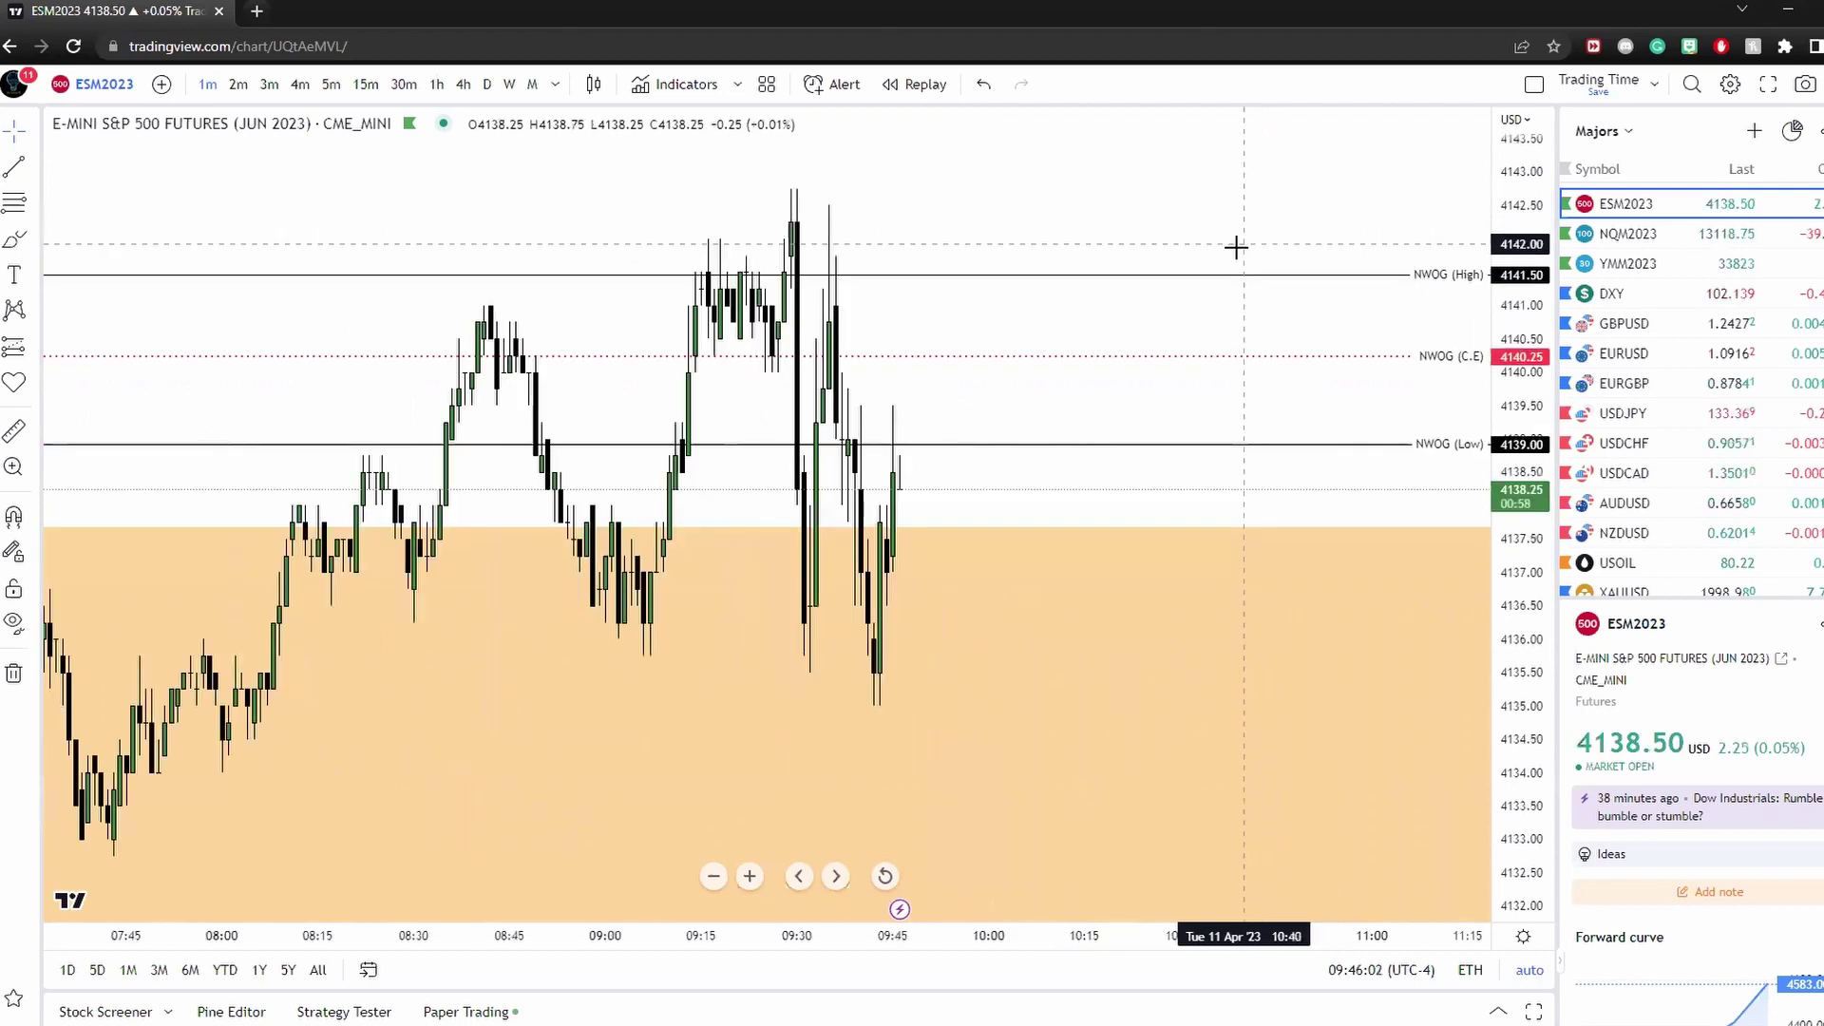
{"action": "scroll", "coordinate": [973, 248], "scroll_direction": "up", "scroll_amount": 1}
{"action": "scroll", "coordinate": [1096, 233], "scroll_direction": "up", "scroll_amount": 4}
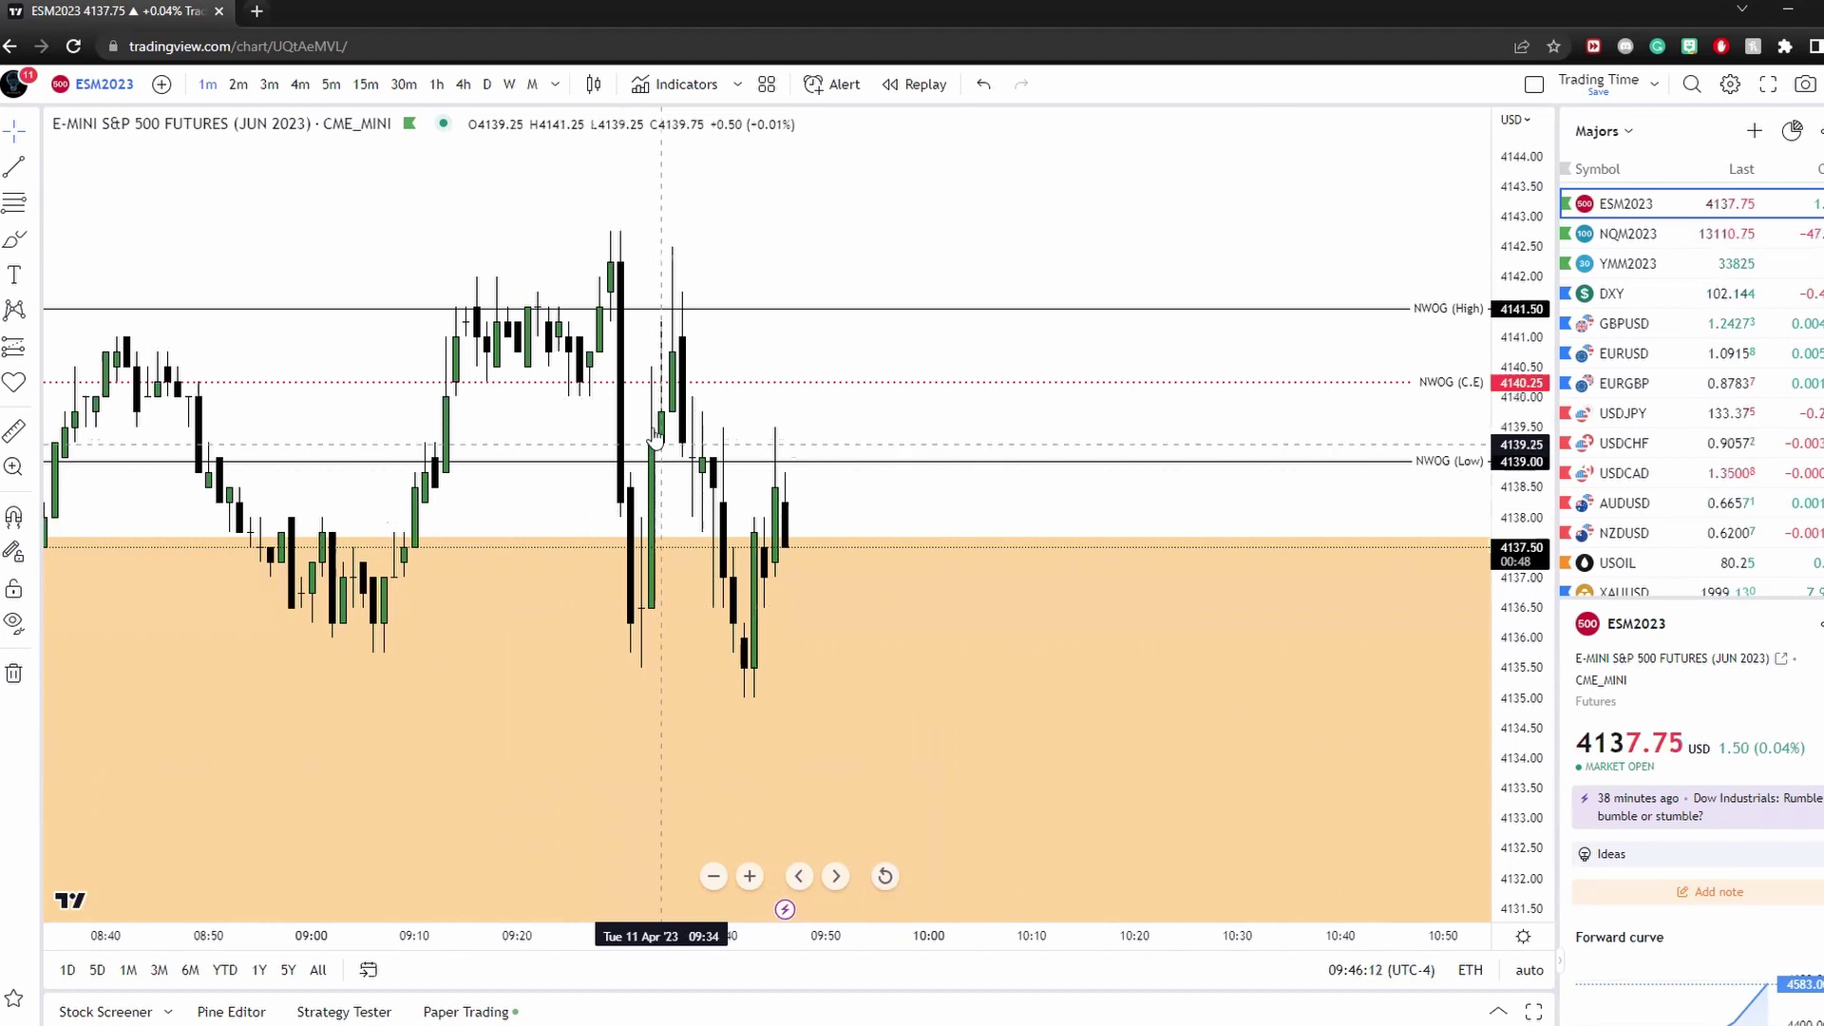
Step: Enable Executions in Chart settings' Trading tab to show the Sell 10 @ 4139.50 and Buy 3 fills
{"action": "left_click", "coordinate": [1732, 84]}
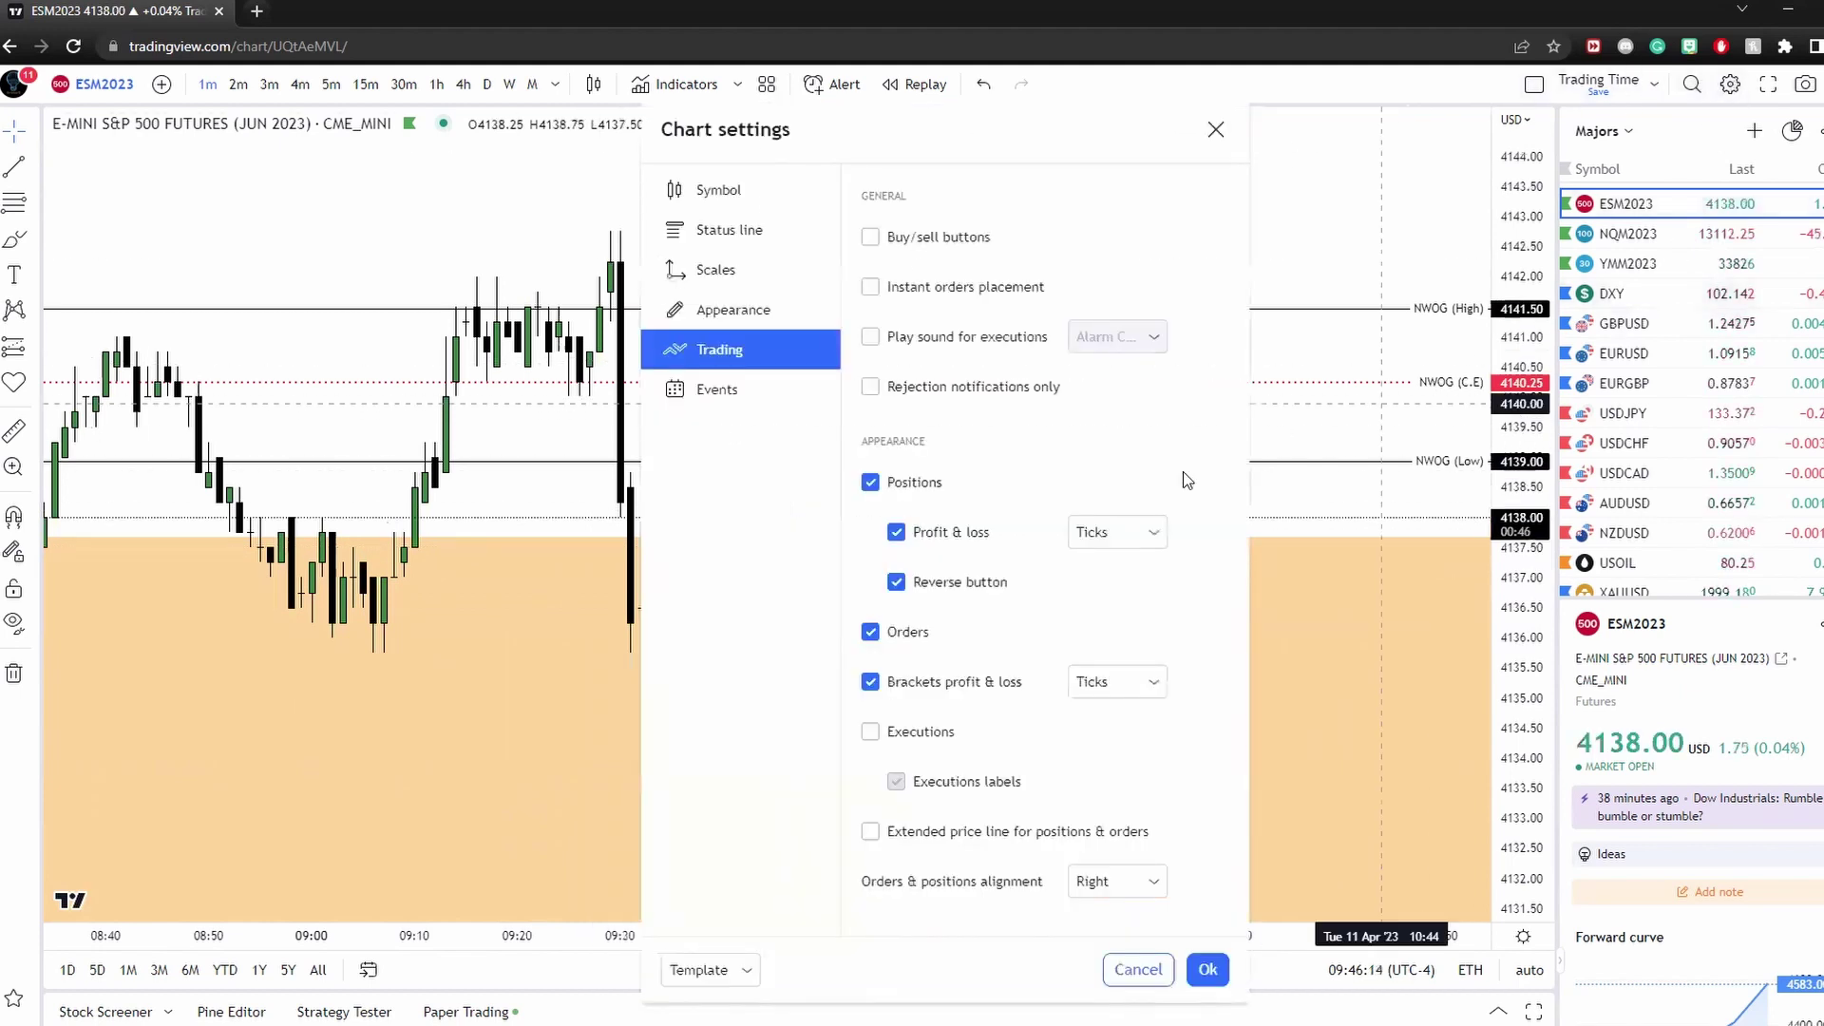
{"action": "left_click", "coordinate": [1207, 969]}
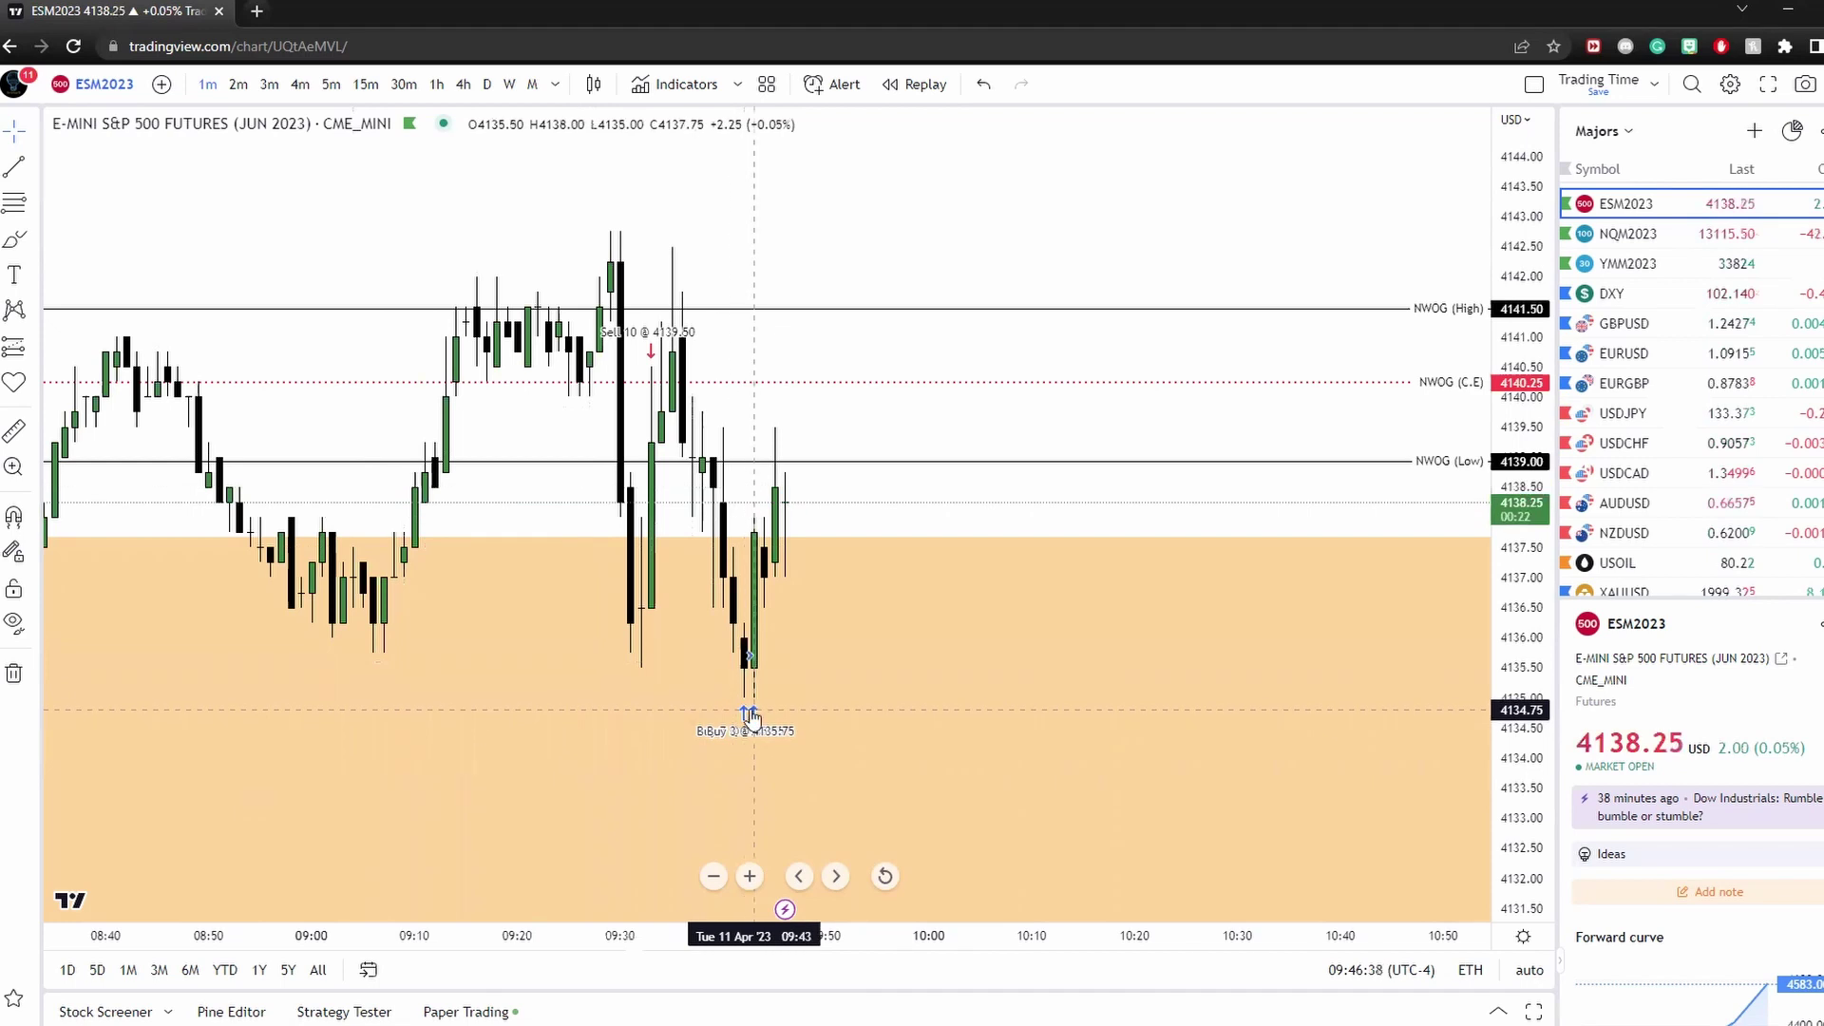
Step: Drag the chart so the 09:30–09:45 sell and buy executions sit near the centre
{"action": "left_click_drag", "start_coordinate": [789, 269], "coordinate": [1026, 244]}
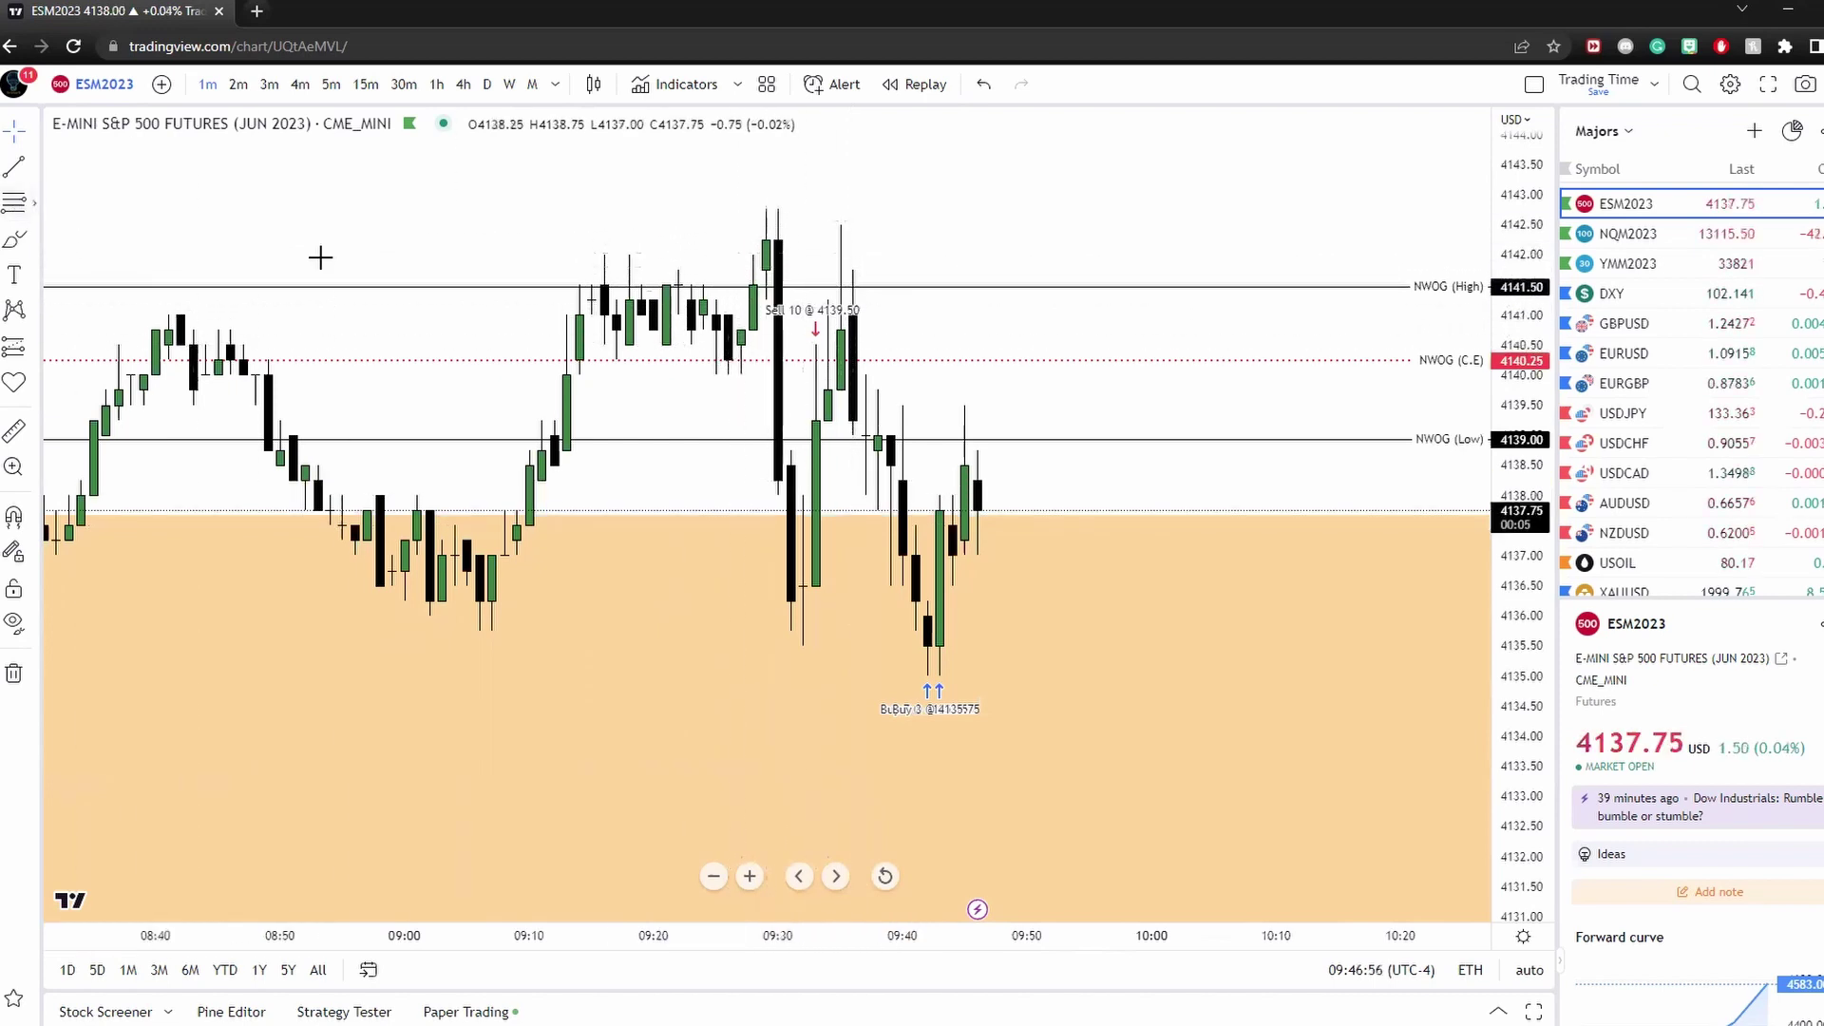
Step: Draw a Fibonacci from the 4142.25 high to 4140.50, projecting the −300% level at 4135.25
{"action": "left_click_drag", "start_coordinate": [737, 239], "coordinate": [1114, 345]}
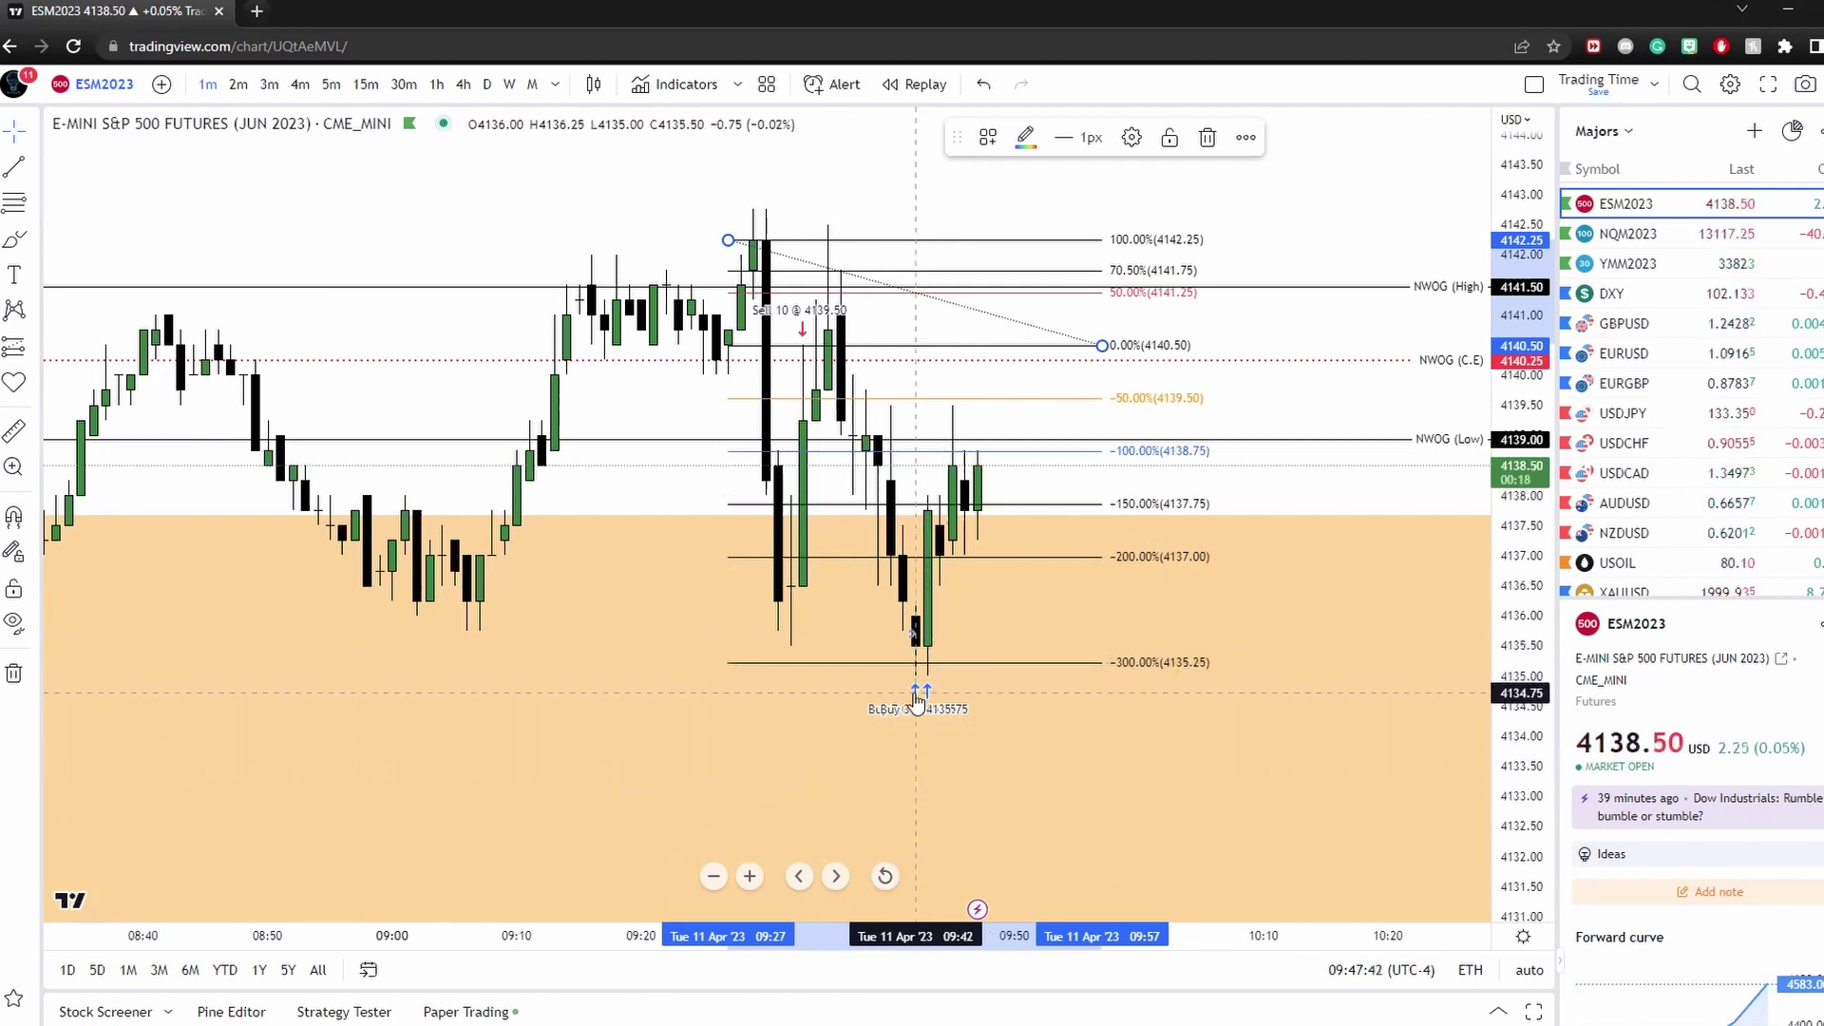
Step: Zoom in on the Buy 7 and Buy 3 @ 4135.75 fills around 09:42 near the −300% level
{"action": "scroll", "coordinate": [874, 704], "scroll_direction": "up", "scroll_amount": 4}
{"action": "left_click_drag", "start_coordinate": [455, 666], "coordinate": [705, 624]}
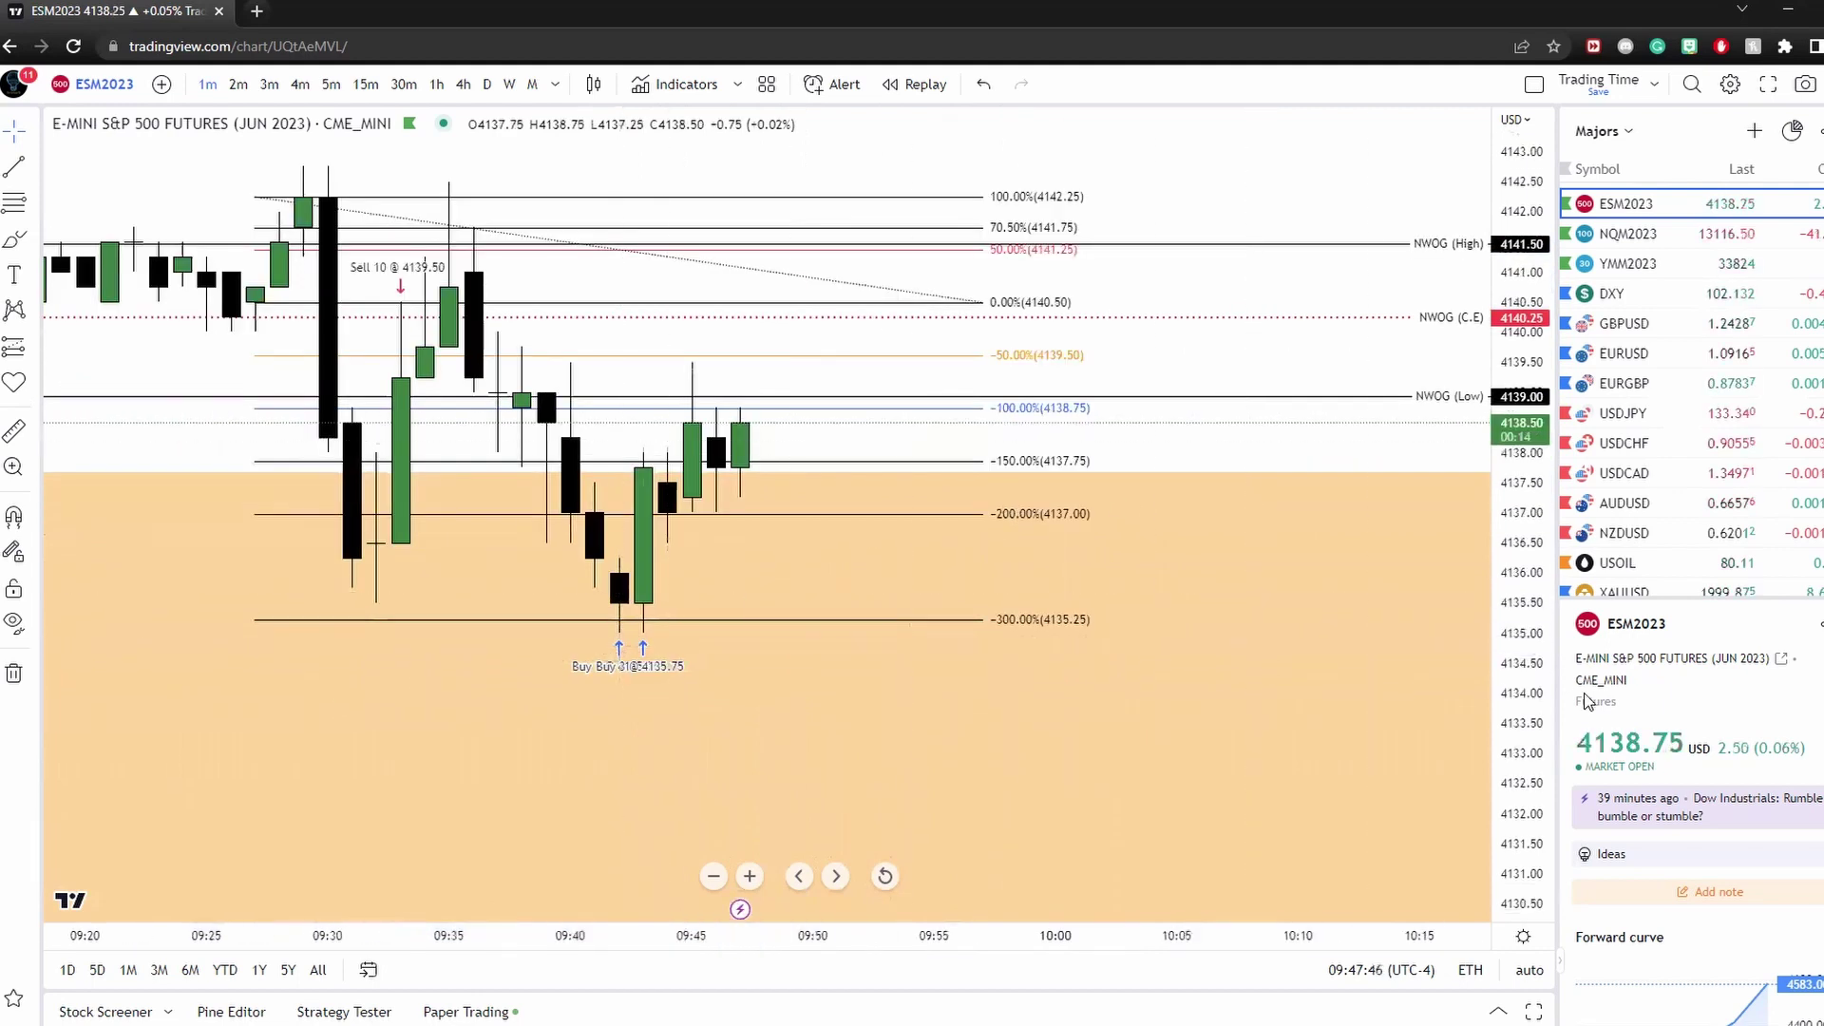
{"action": "scroll", "coordinate": [982, 656], "scroll_direction": "up", "scroll_amount": 3}
{"action": "scroll", "coordinate": [1050, 574], "scroll_direction": "down", "scroll_amount": 2}
{"action": "scroll", "coordinate": [998, 620], "scroll_direction": "up", "scroll_amount": 3}
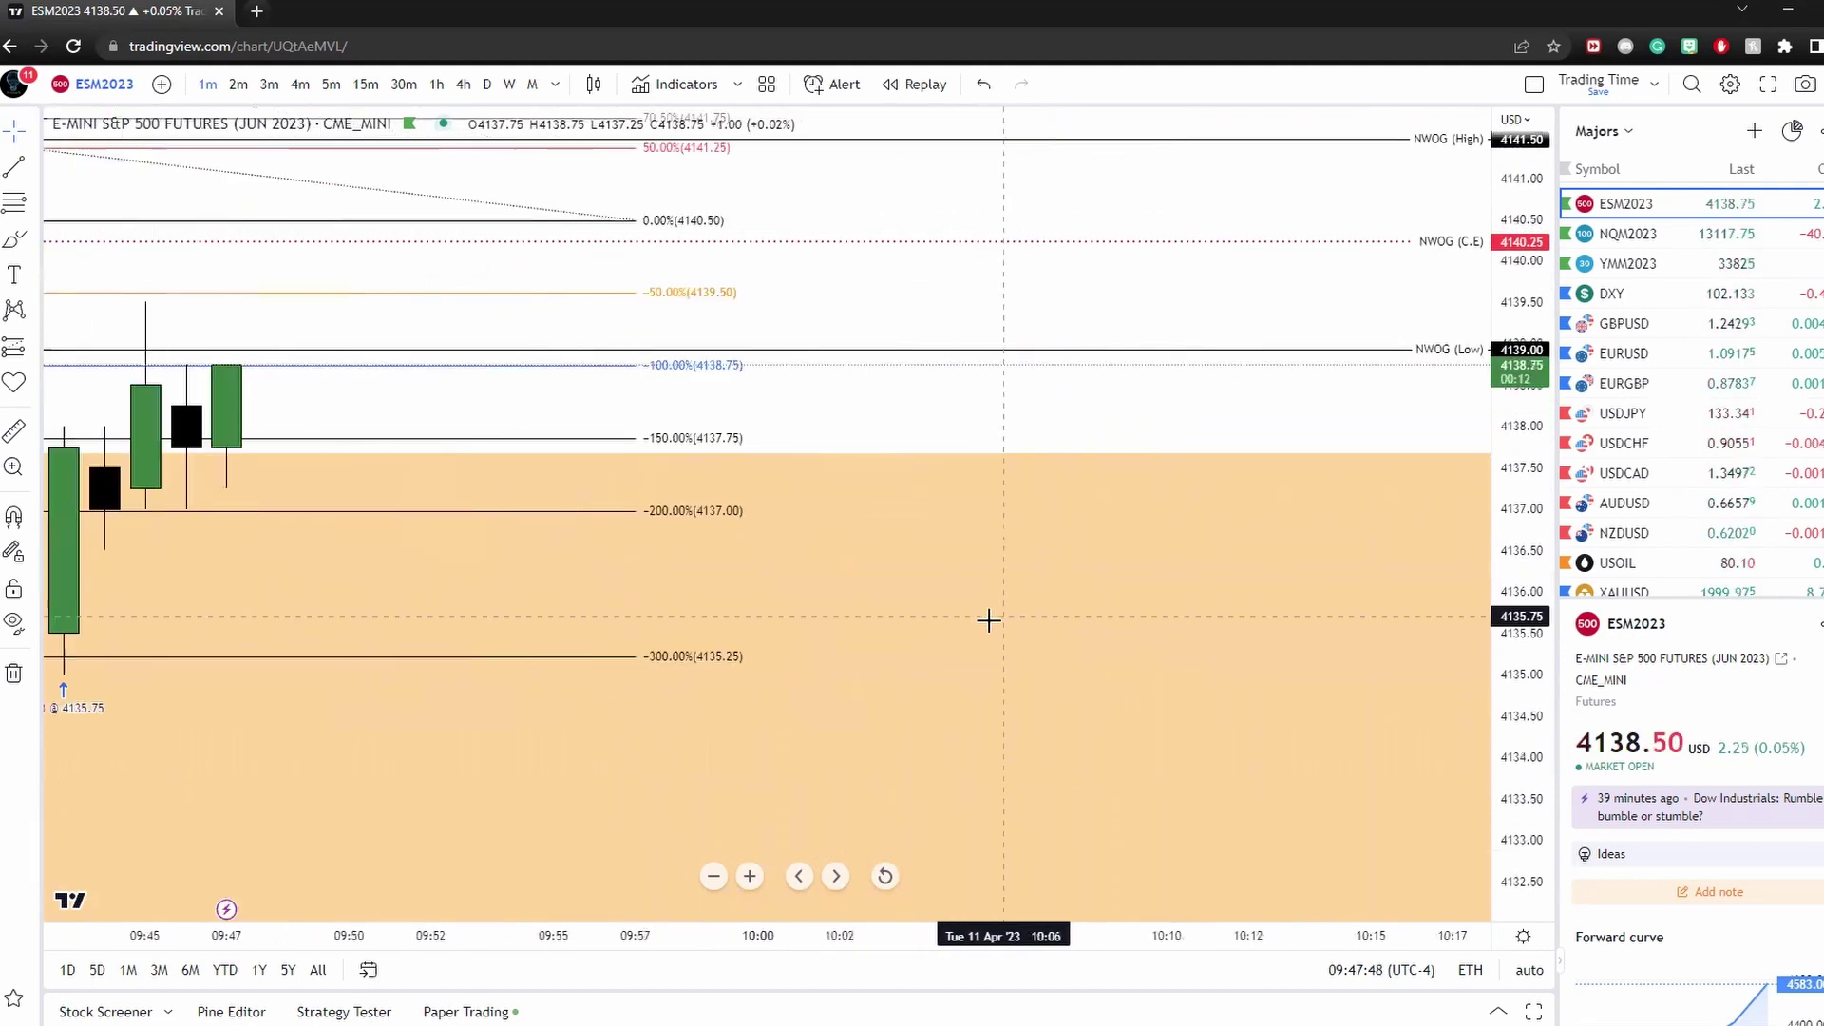
{"action": "left_click_drag", "start_coordinate": [807, 436], "coordinate": [1252, 363]}
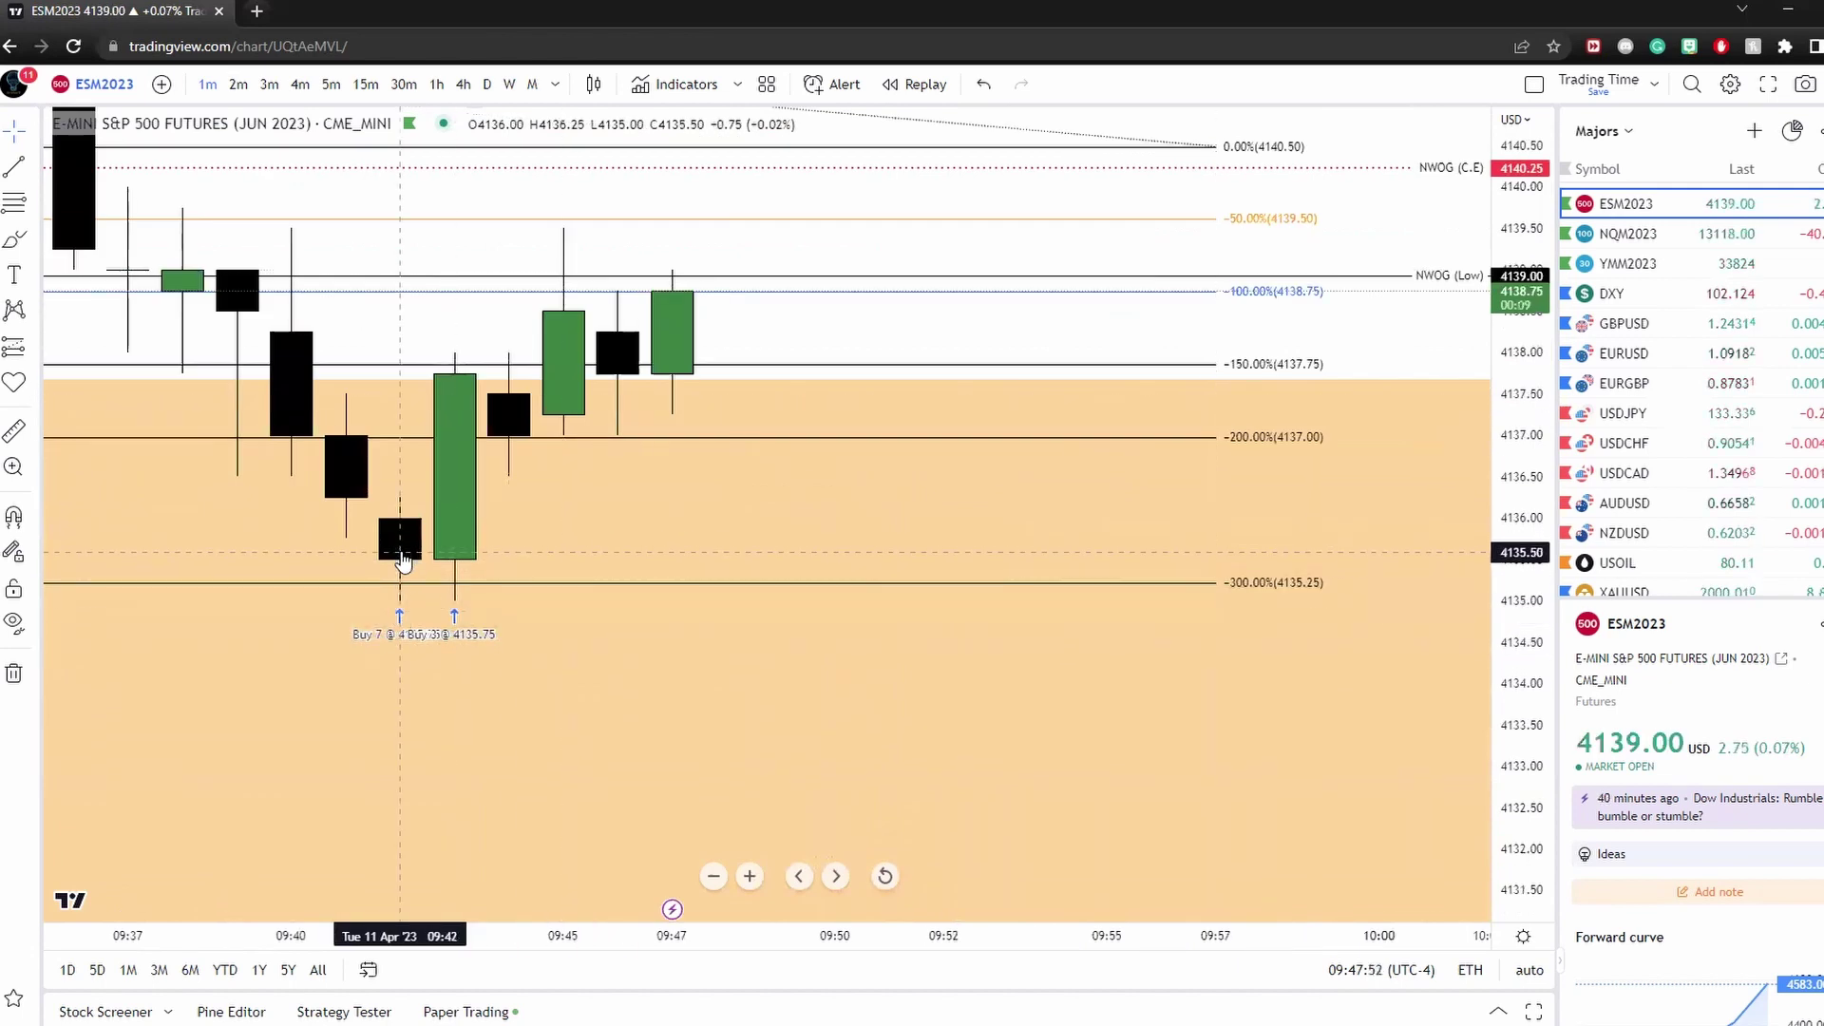
Step: Zoom out to show bars from 09:10 and delete the Fibonacci projection
{"action": "scroll", "coordinate": [475, 570], "scroll_direction": "down", "scroll_amount": 2}
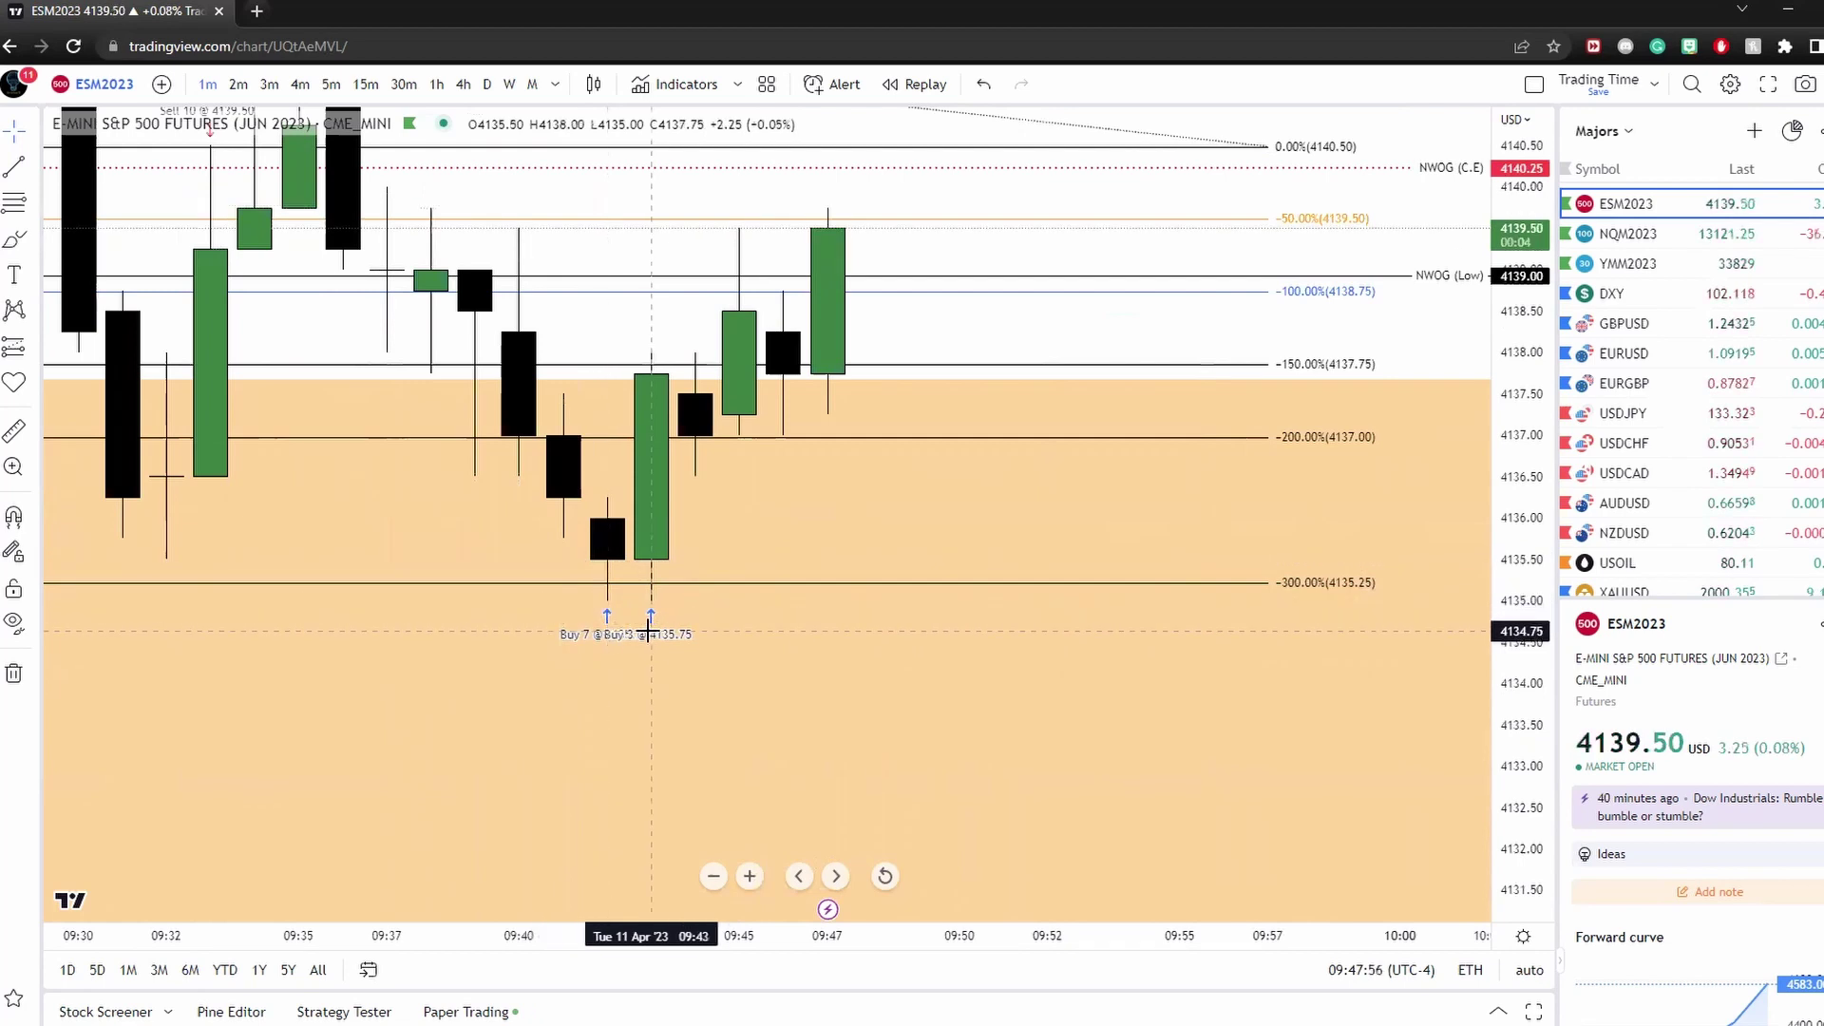
{"action": "scroll", "coordinate": [631, 604], "scroll_direction": "down", "scroll_amount": 2}
{"action": "left_click_drag", "start_coordinate": [631, 603], "coordinate": [823, 523]}
{"action": "scroll", "coordinate": [1331, 275], "scroll_direction": "down", "scroll_amount": 3}
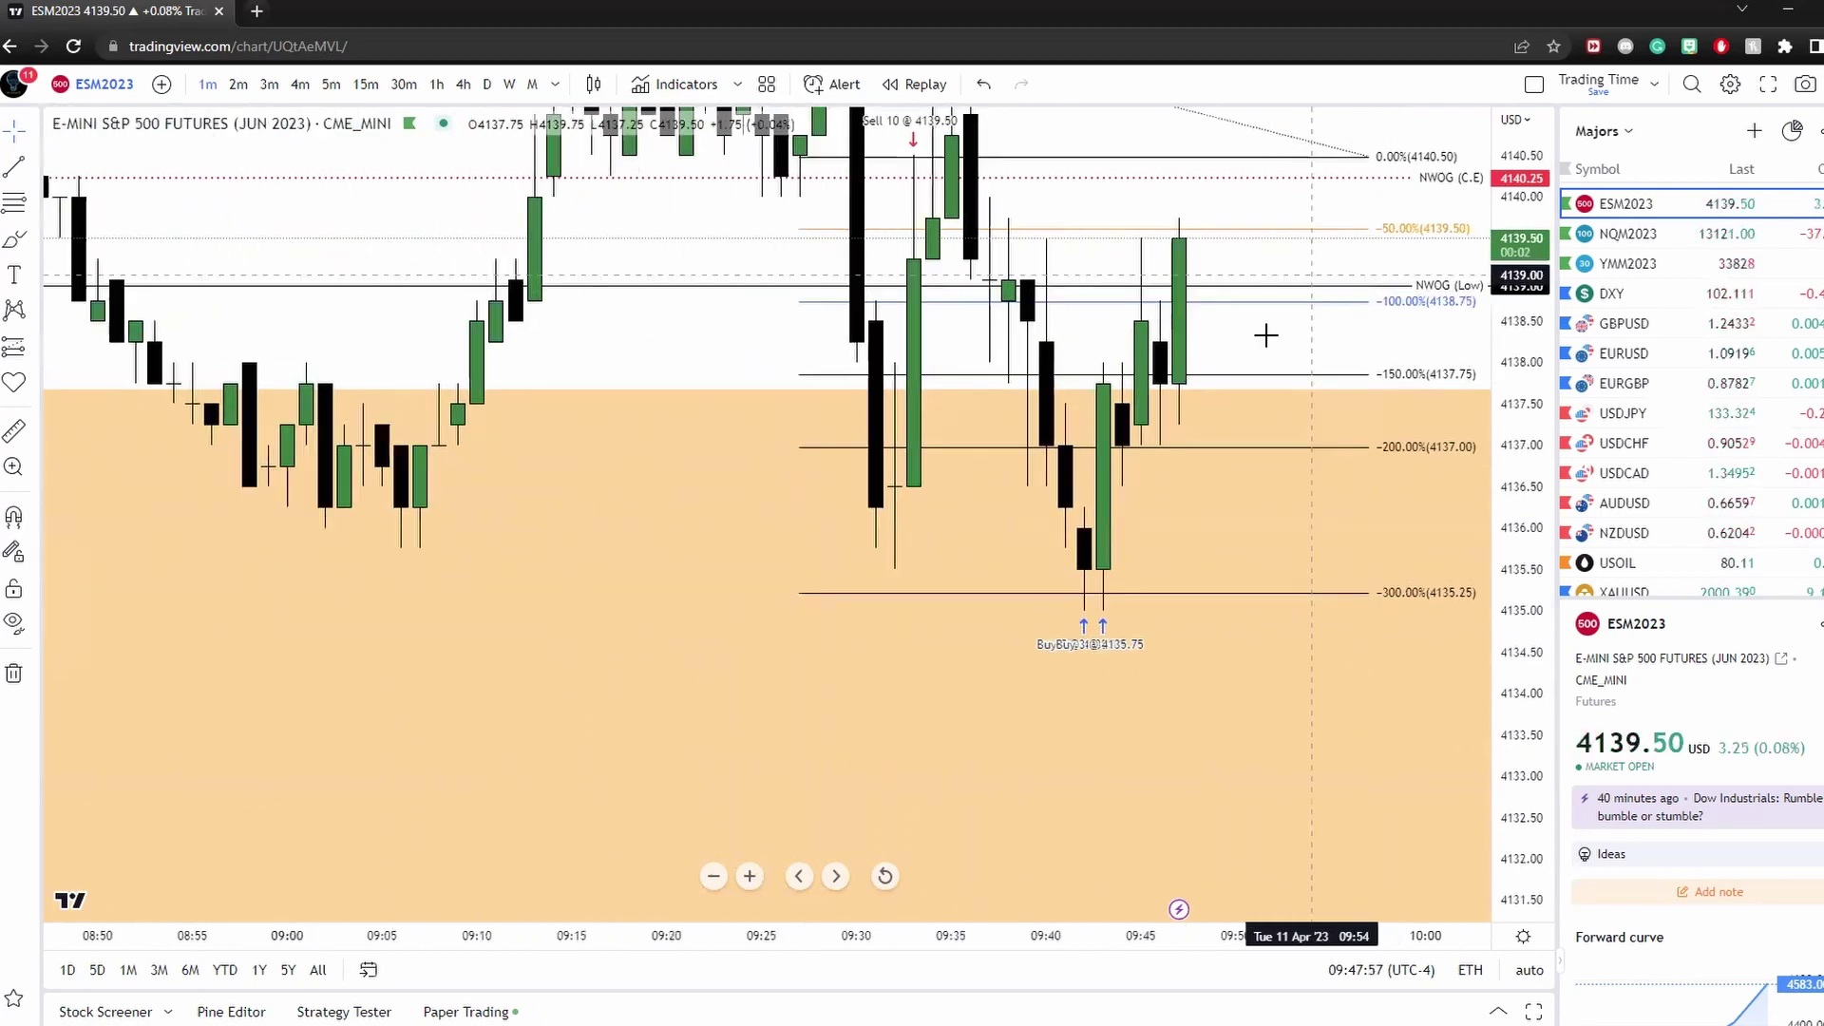
{"action": "left_click", "coordinate": [1100, 348]}
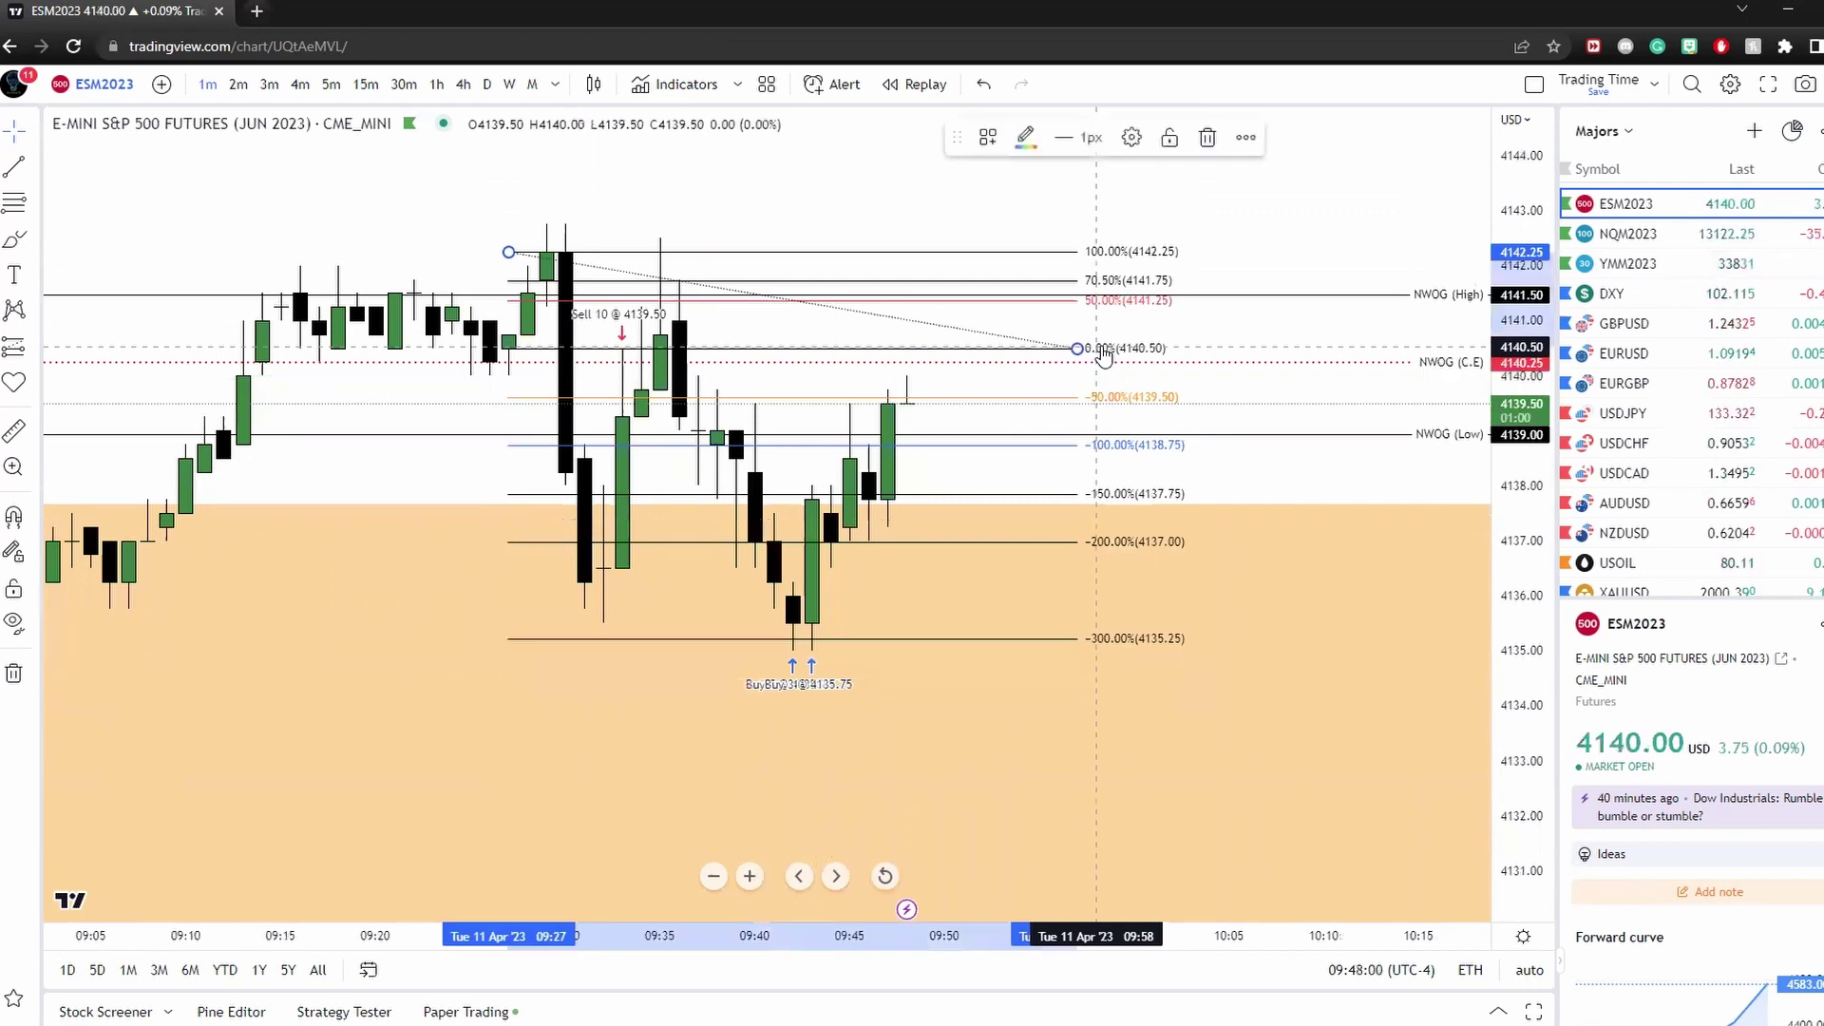
{"action": "key", "text": "Delete"}
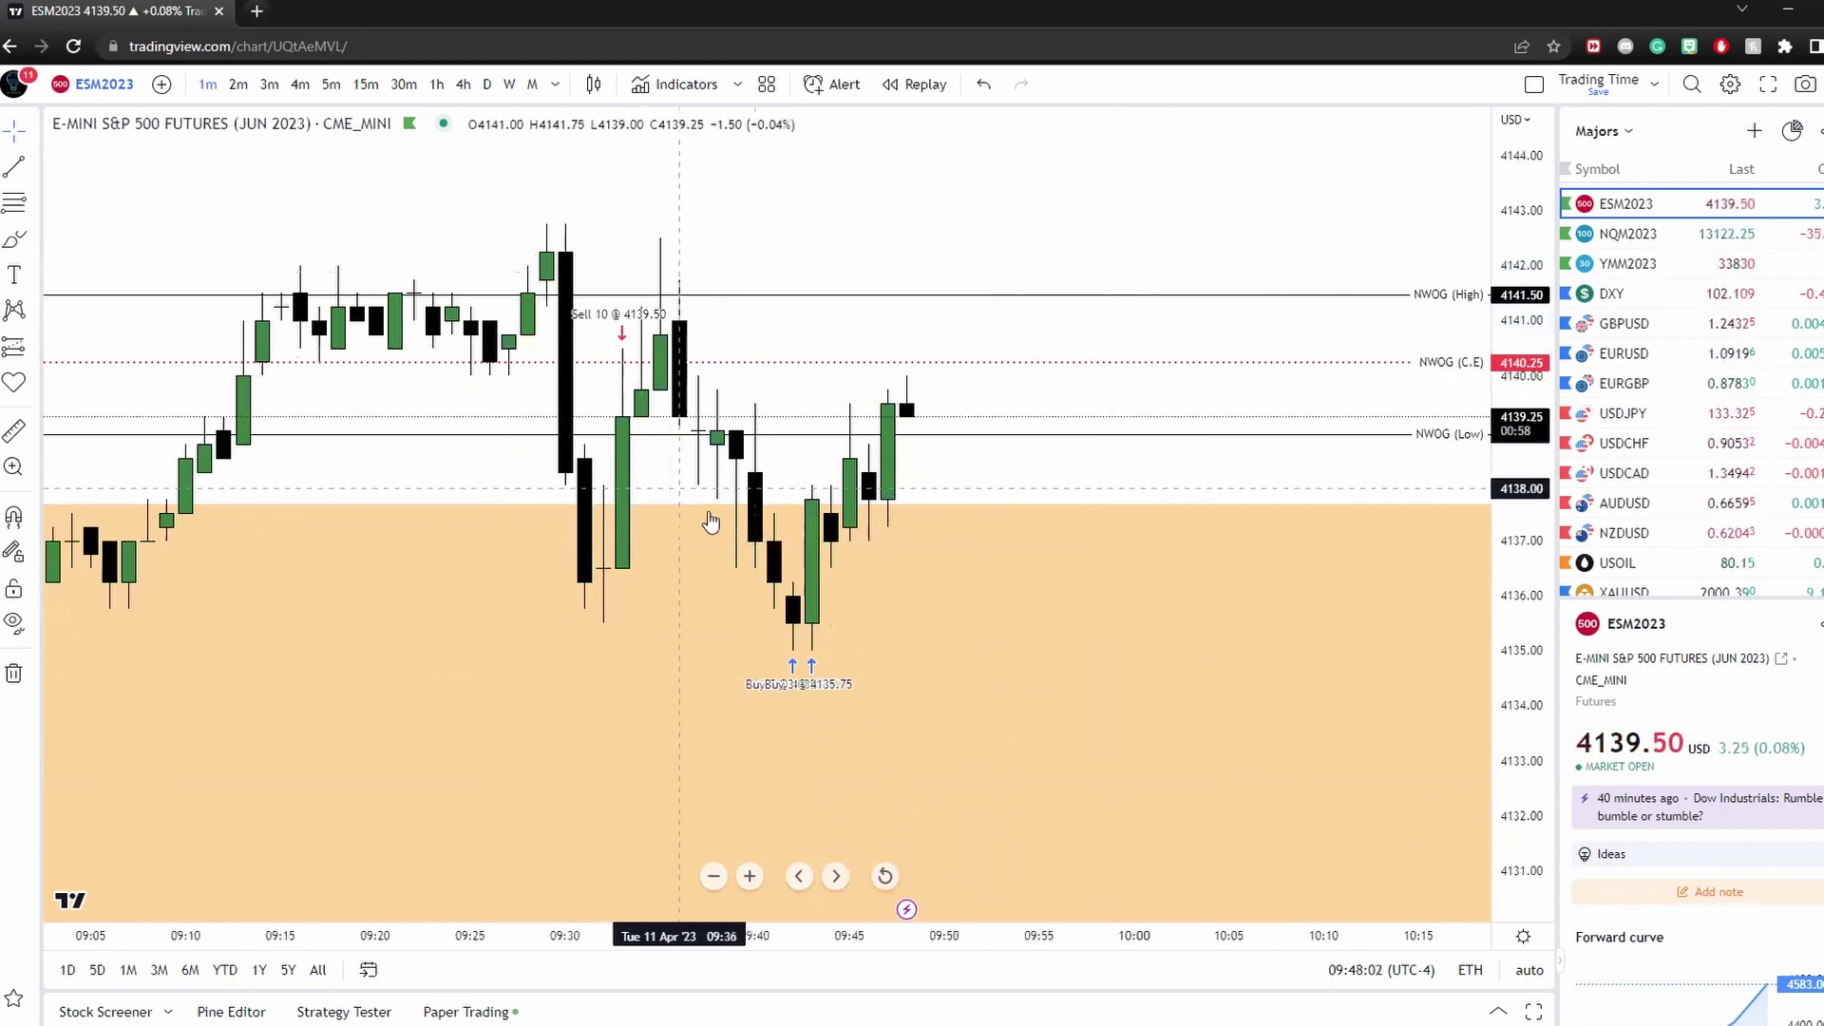
Step: Open the paper trading account history and scroll through it
{"action": "left_click", "coordinate": [1498, 1009]}
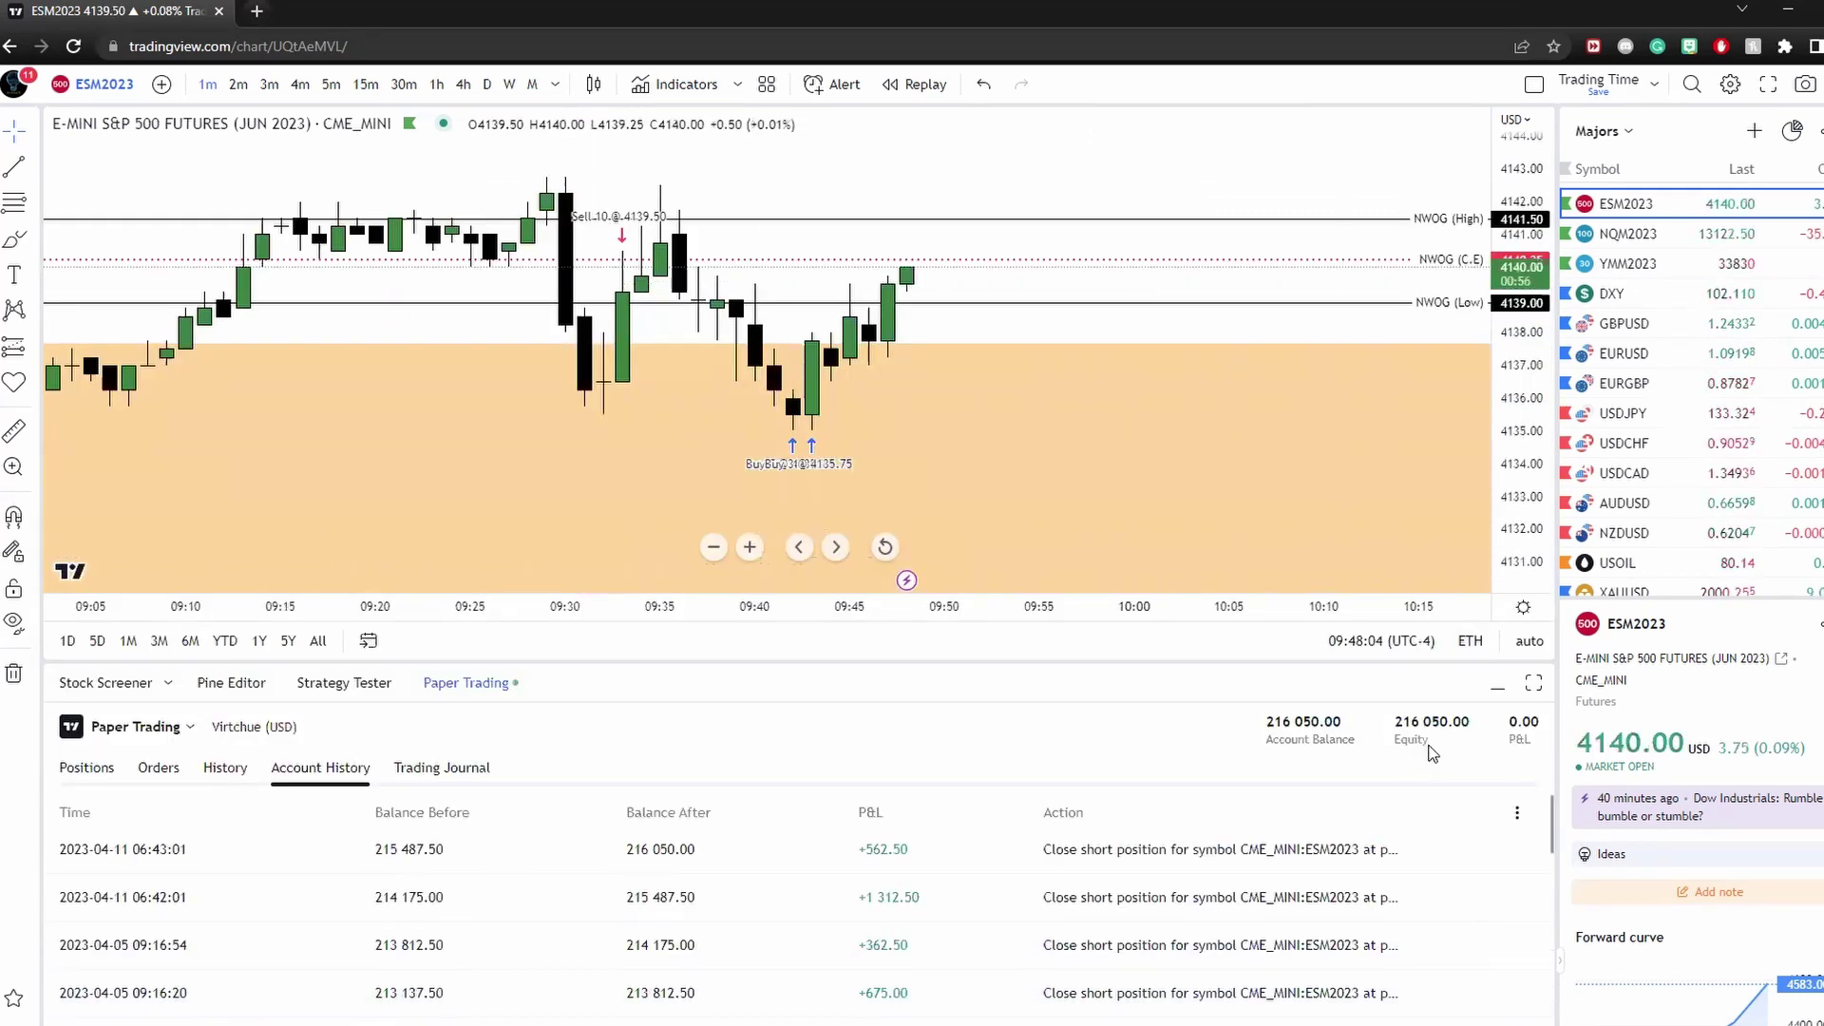
{"action": "scroll", "coordinate": [869, 855], "scroll_direction": "down", "scroll_amount": 5}
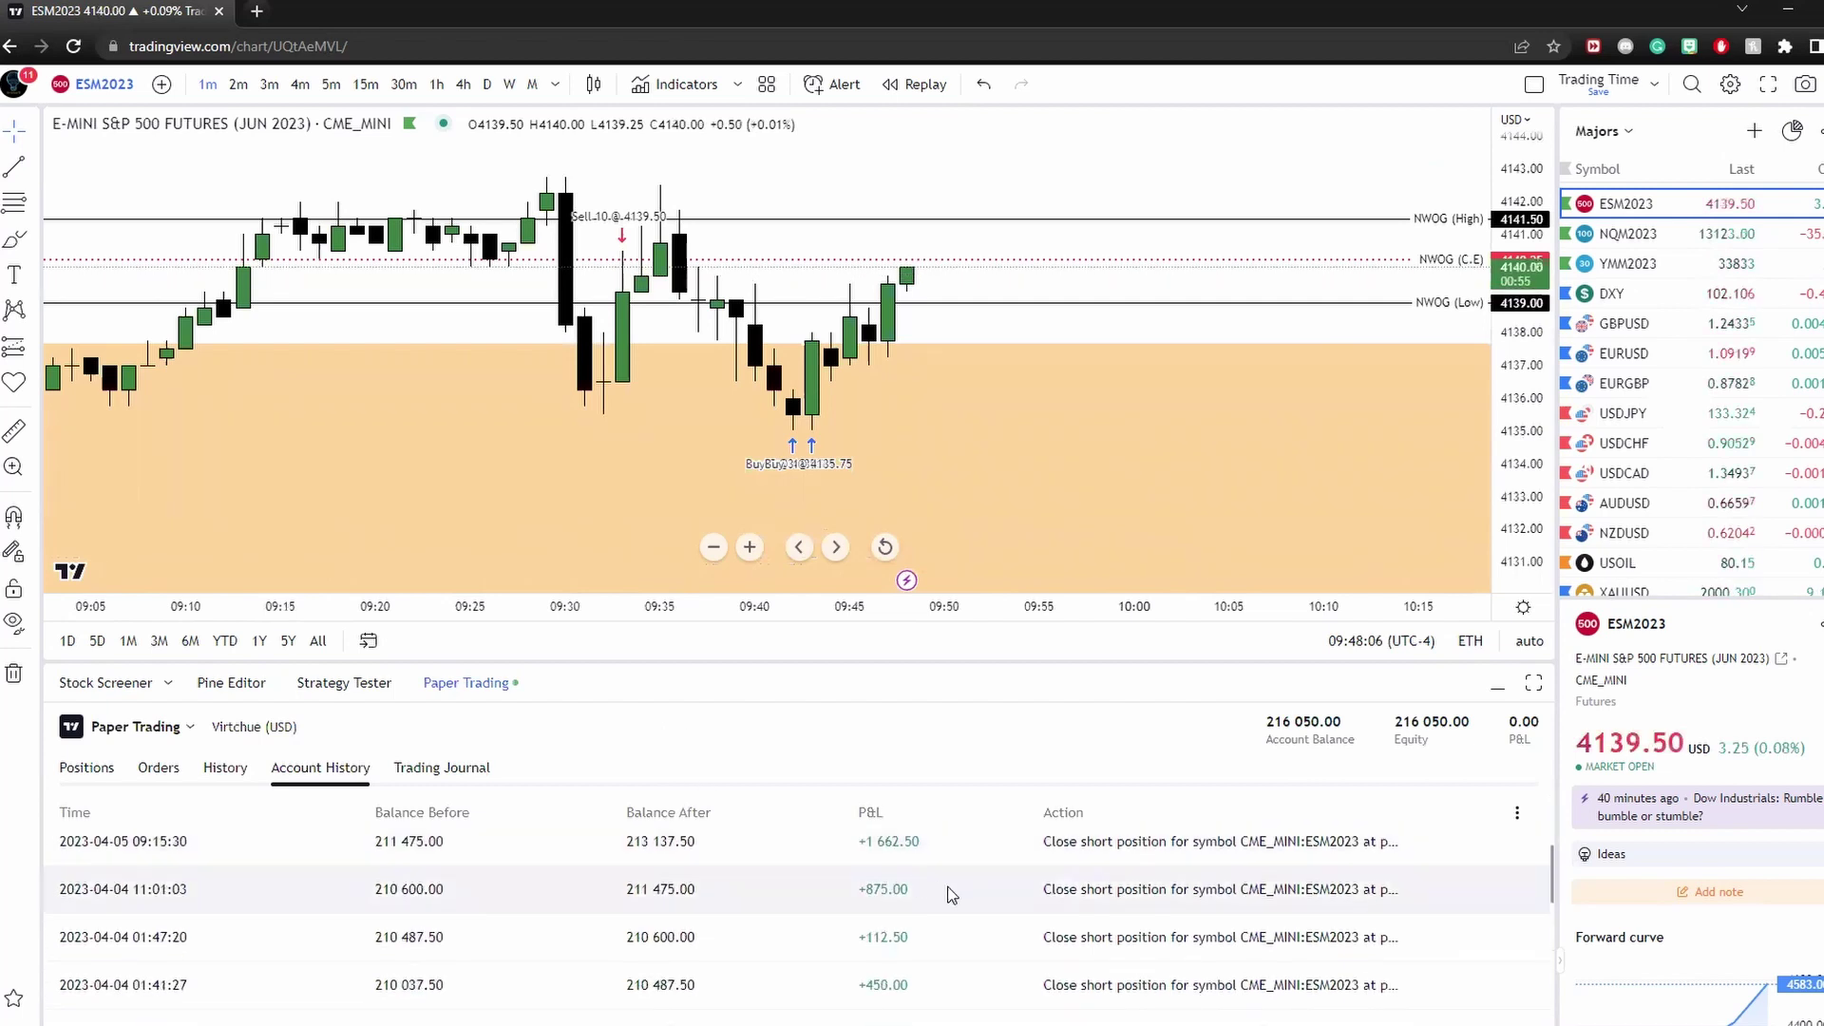
{"action": "scroll", "coordinate": [958, 882], "scroll_direction": "up", "scroll_amount": 5}
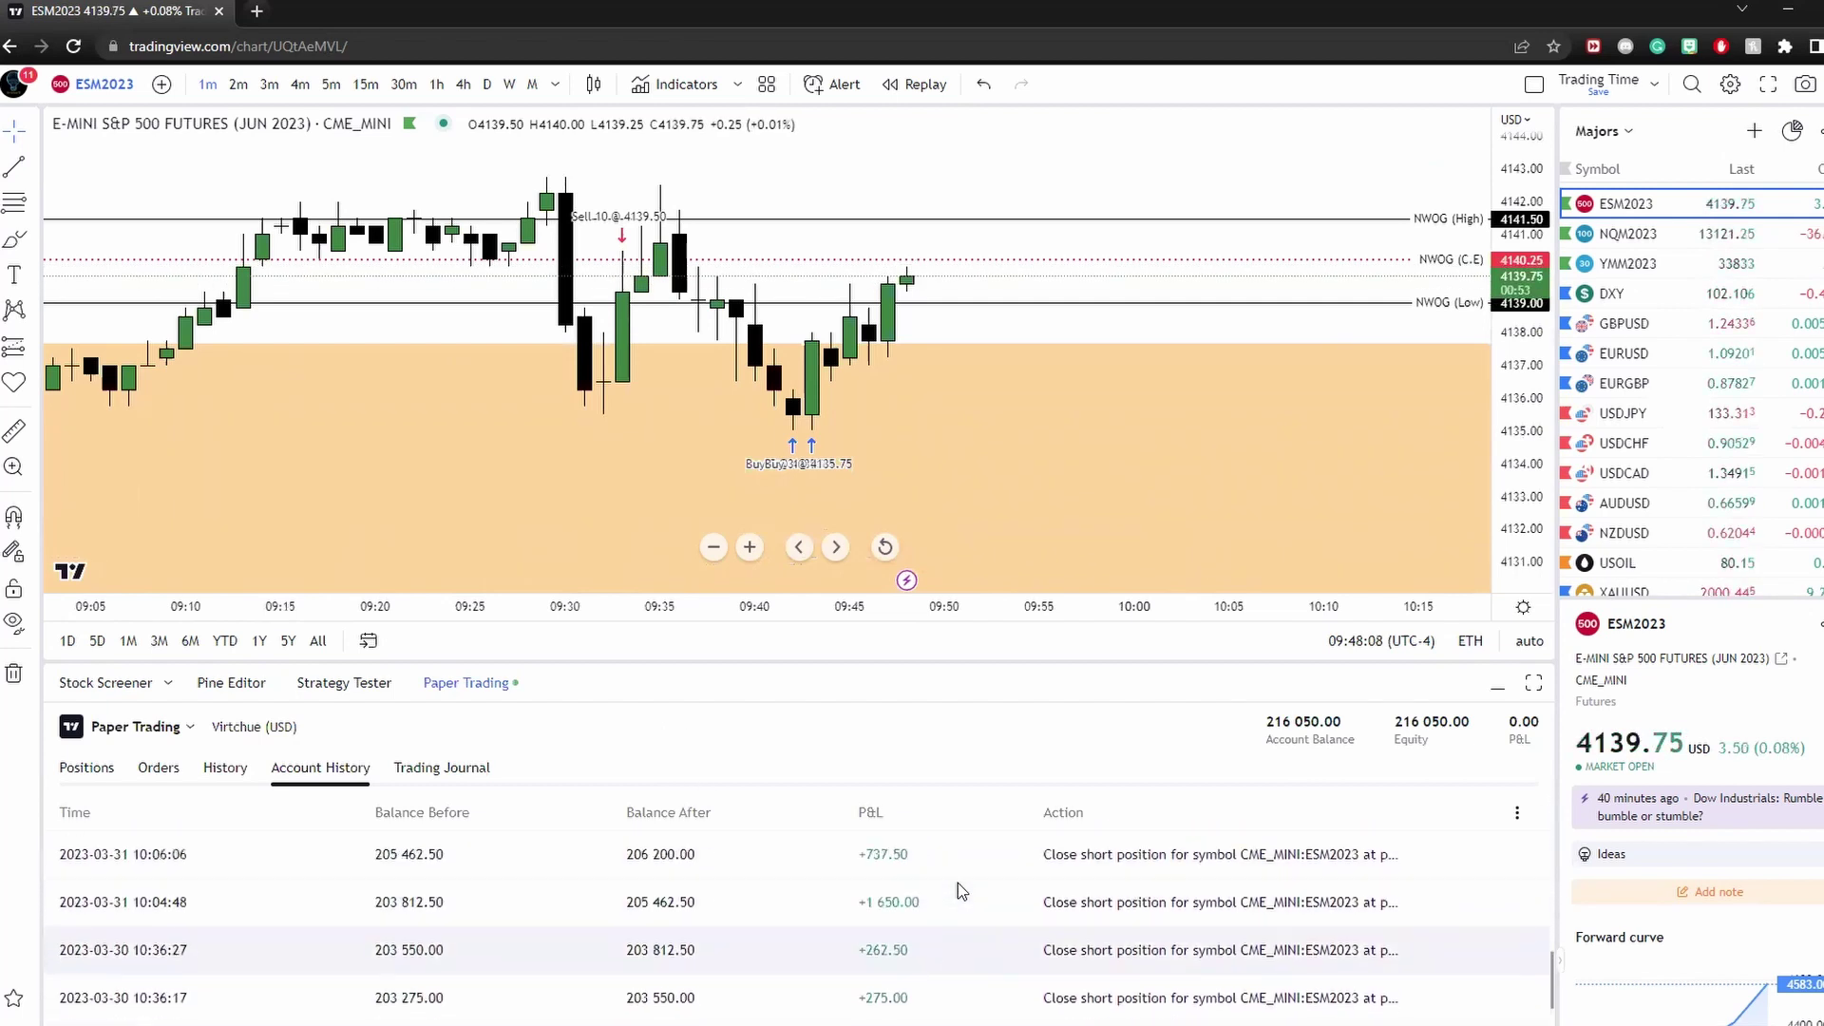
Step: Collapse the Paper Trading panel, widen the candles around the latest fills, and switch to 1h
{"action": "left_click", "coordinate": [1498, 686]}
{"action": "scroll", "coordinate": [929, 203], "scroll_direction": "down", "scroll_amount": 3}
{"action": "scroll", "coordinate": [948, 228], "scroll_direction": "up", "scroll_amount": 2}
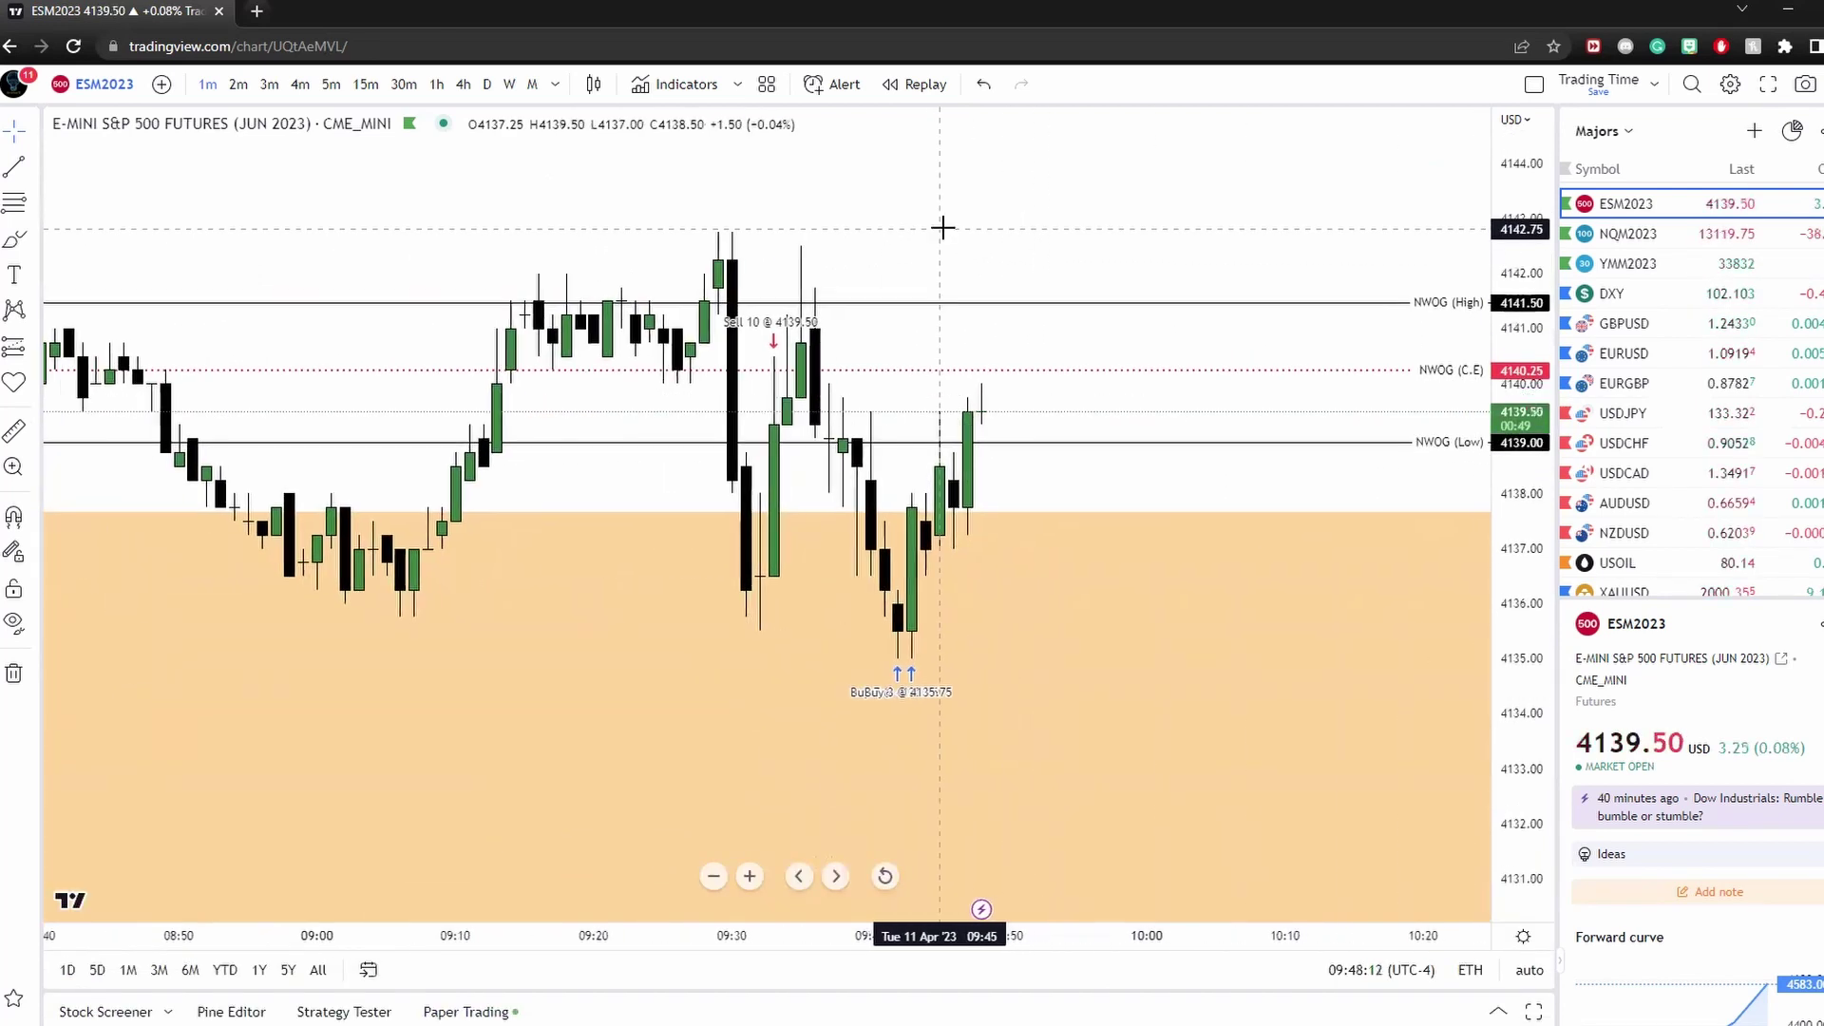
{"action": "mouse_move", "coordinate": [945, 228]}
{"action": "left_mouse_down"}
{"action": "mouse_move", "coordinate": [901, 236]}
{"action": "mouse_move", "coordinate": [941, 232]}
{"action": "left_mouse_up"}
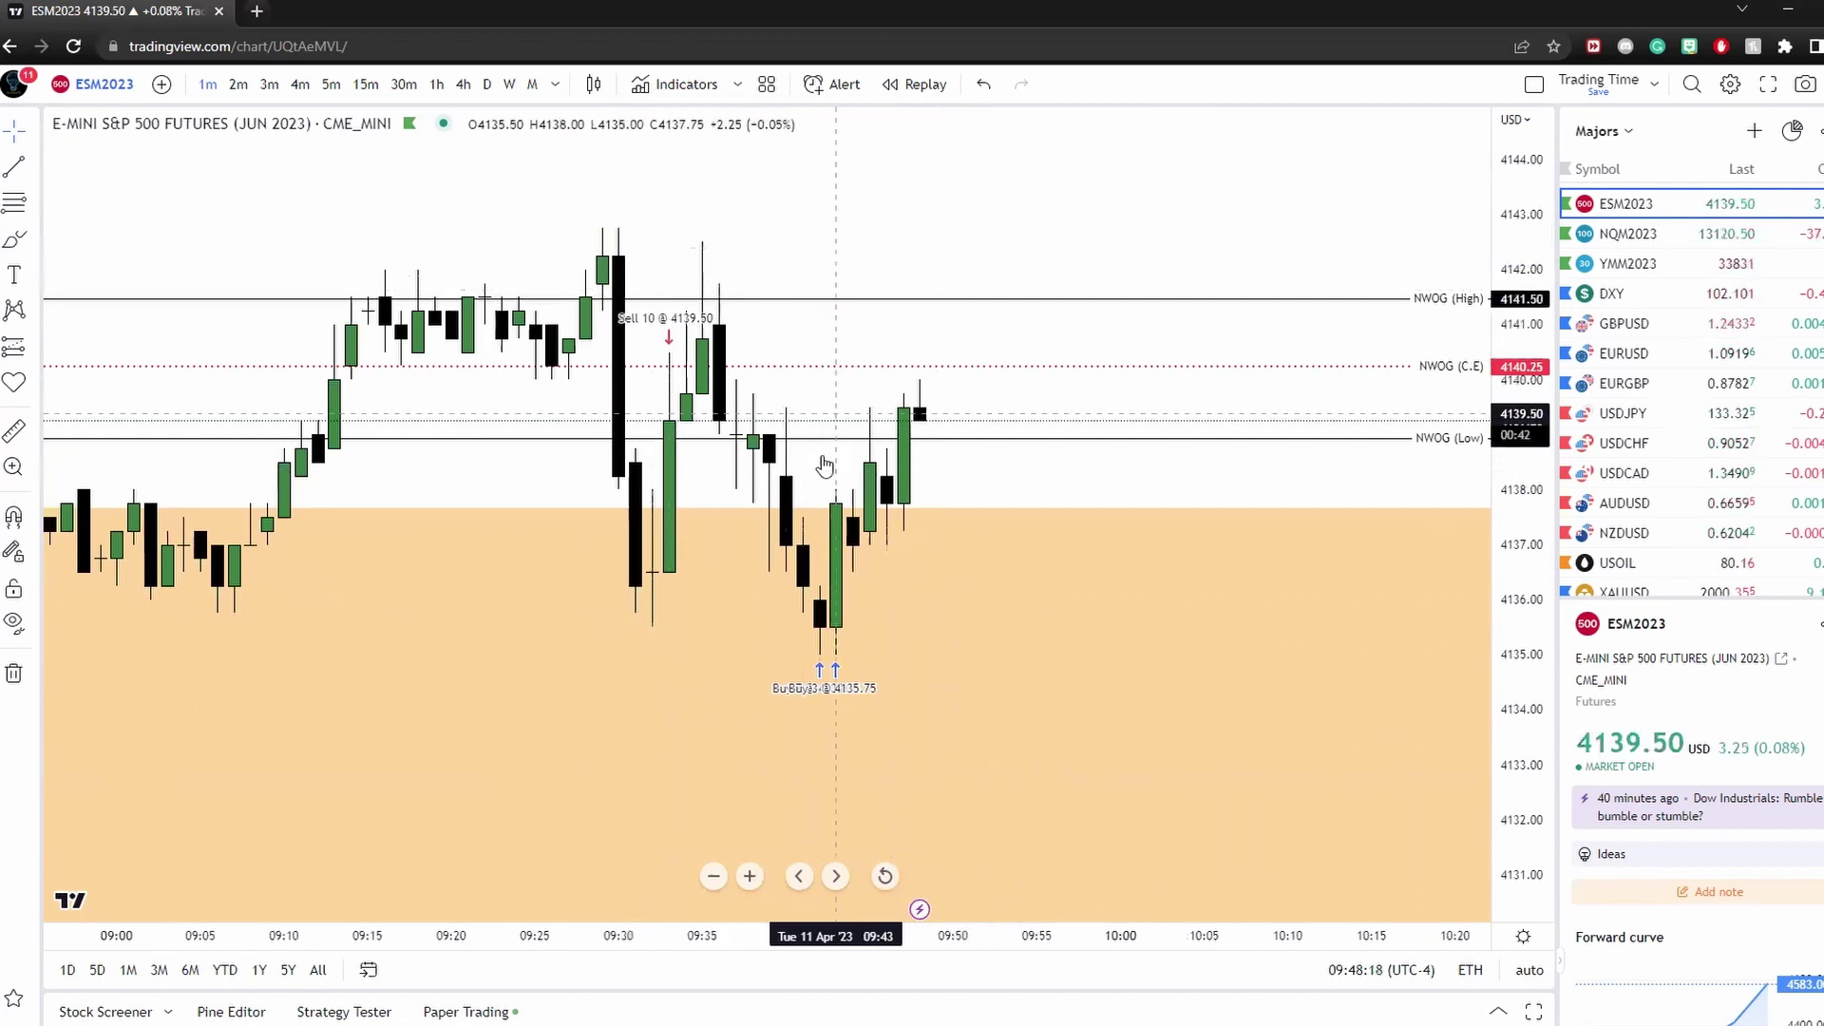
{"action": "left_click", "coordinate": [437, 86]}
{"action": "right_click", "coordinate": [1067, 203]}
{"action": "left_click", "coordinate": [1093, 217]}
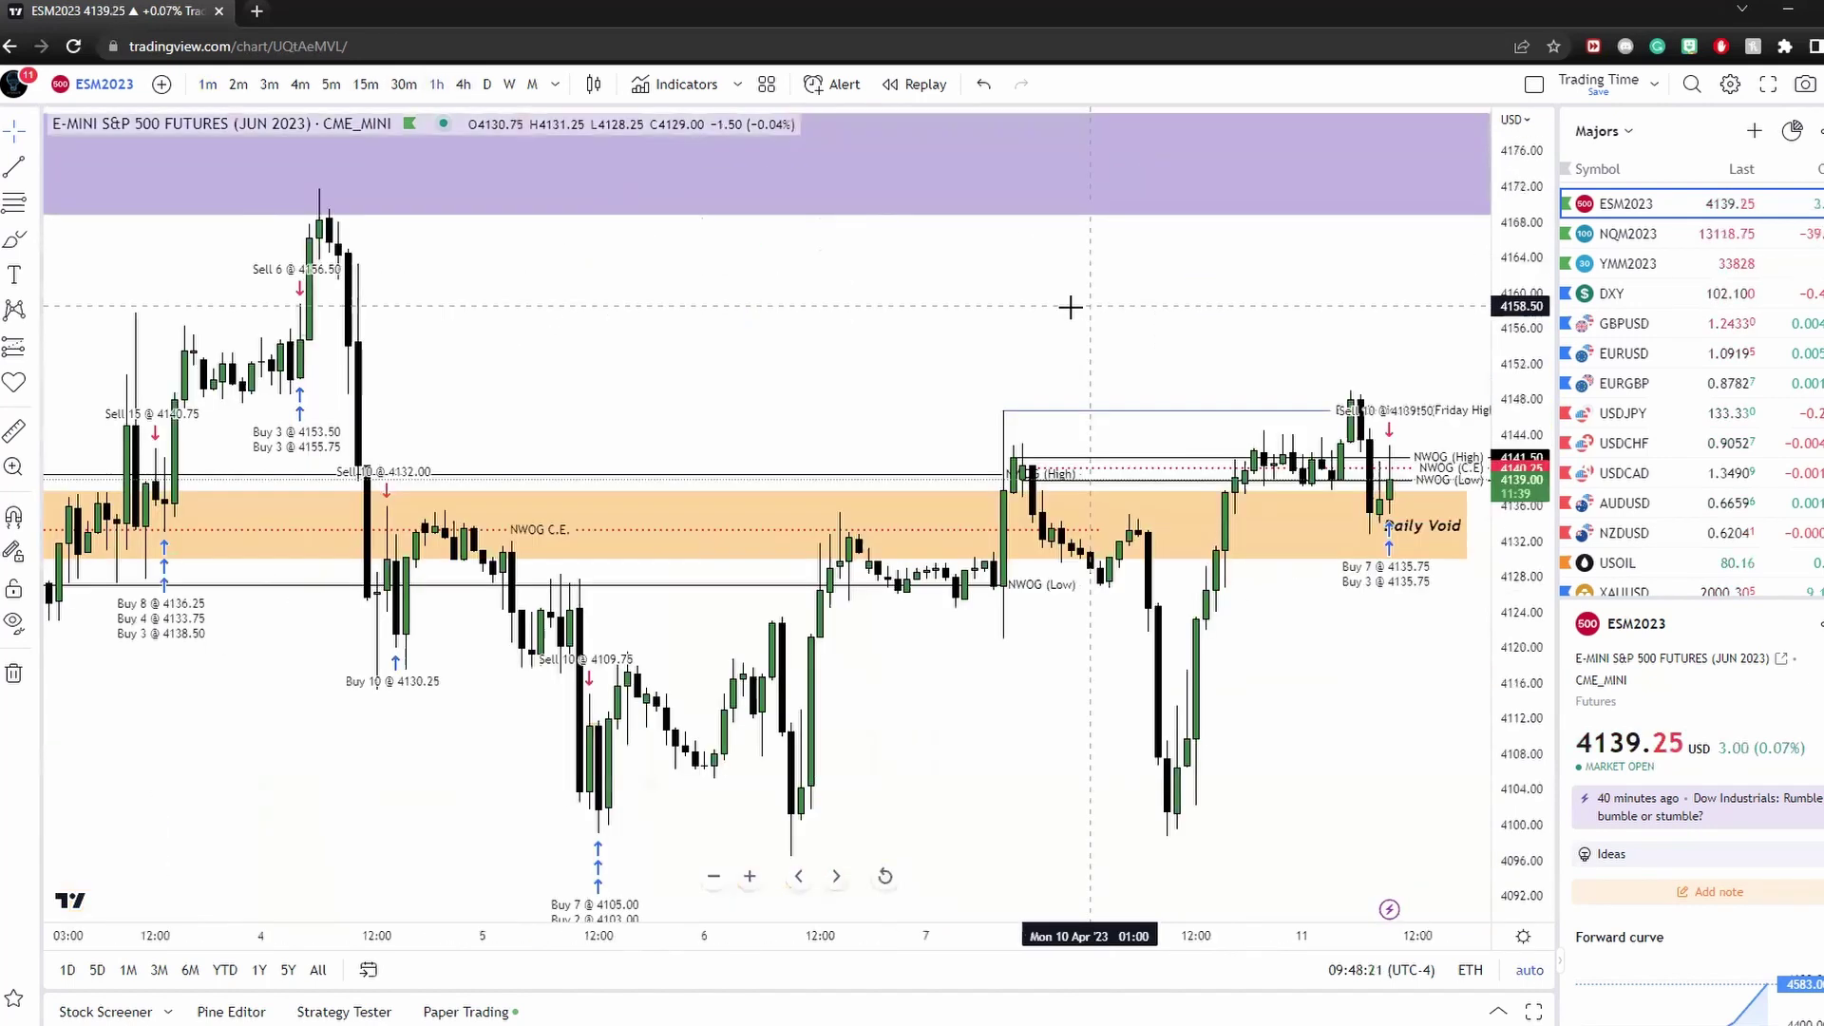
{"action": "scroll", "coordinate": [1070, 306], "scroll_direction": "up", "scroll_amount": 5}
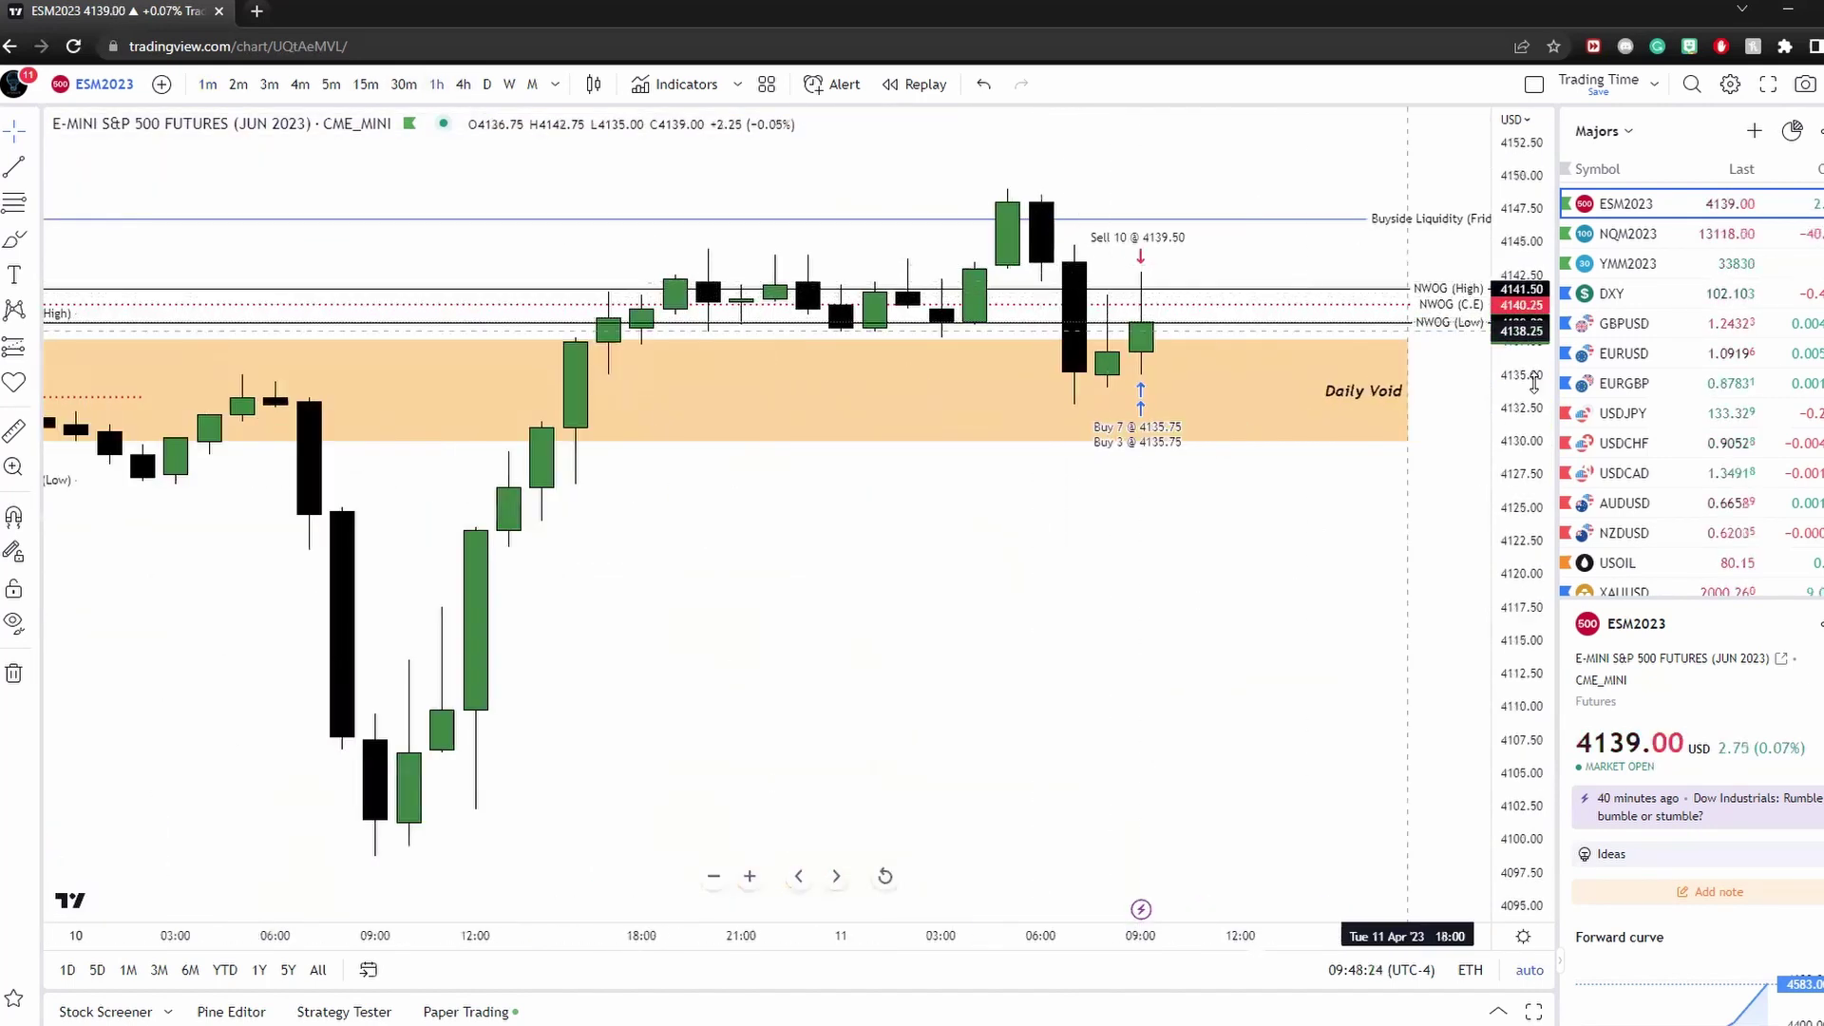
{"action": "left_click_drag", "start_coordinate": [1533, 382], "coordinate": [1534, 342]}
{"action": "scroll", "coordinate": [1030, 640], "scroll_direction": "down", "scroll_amount": 3}
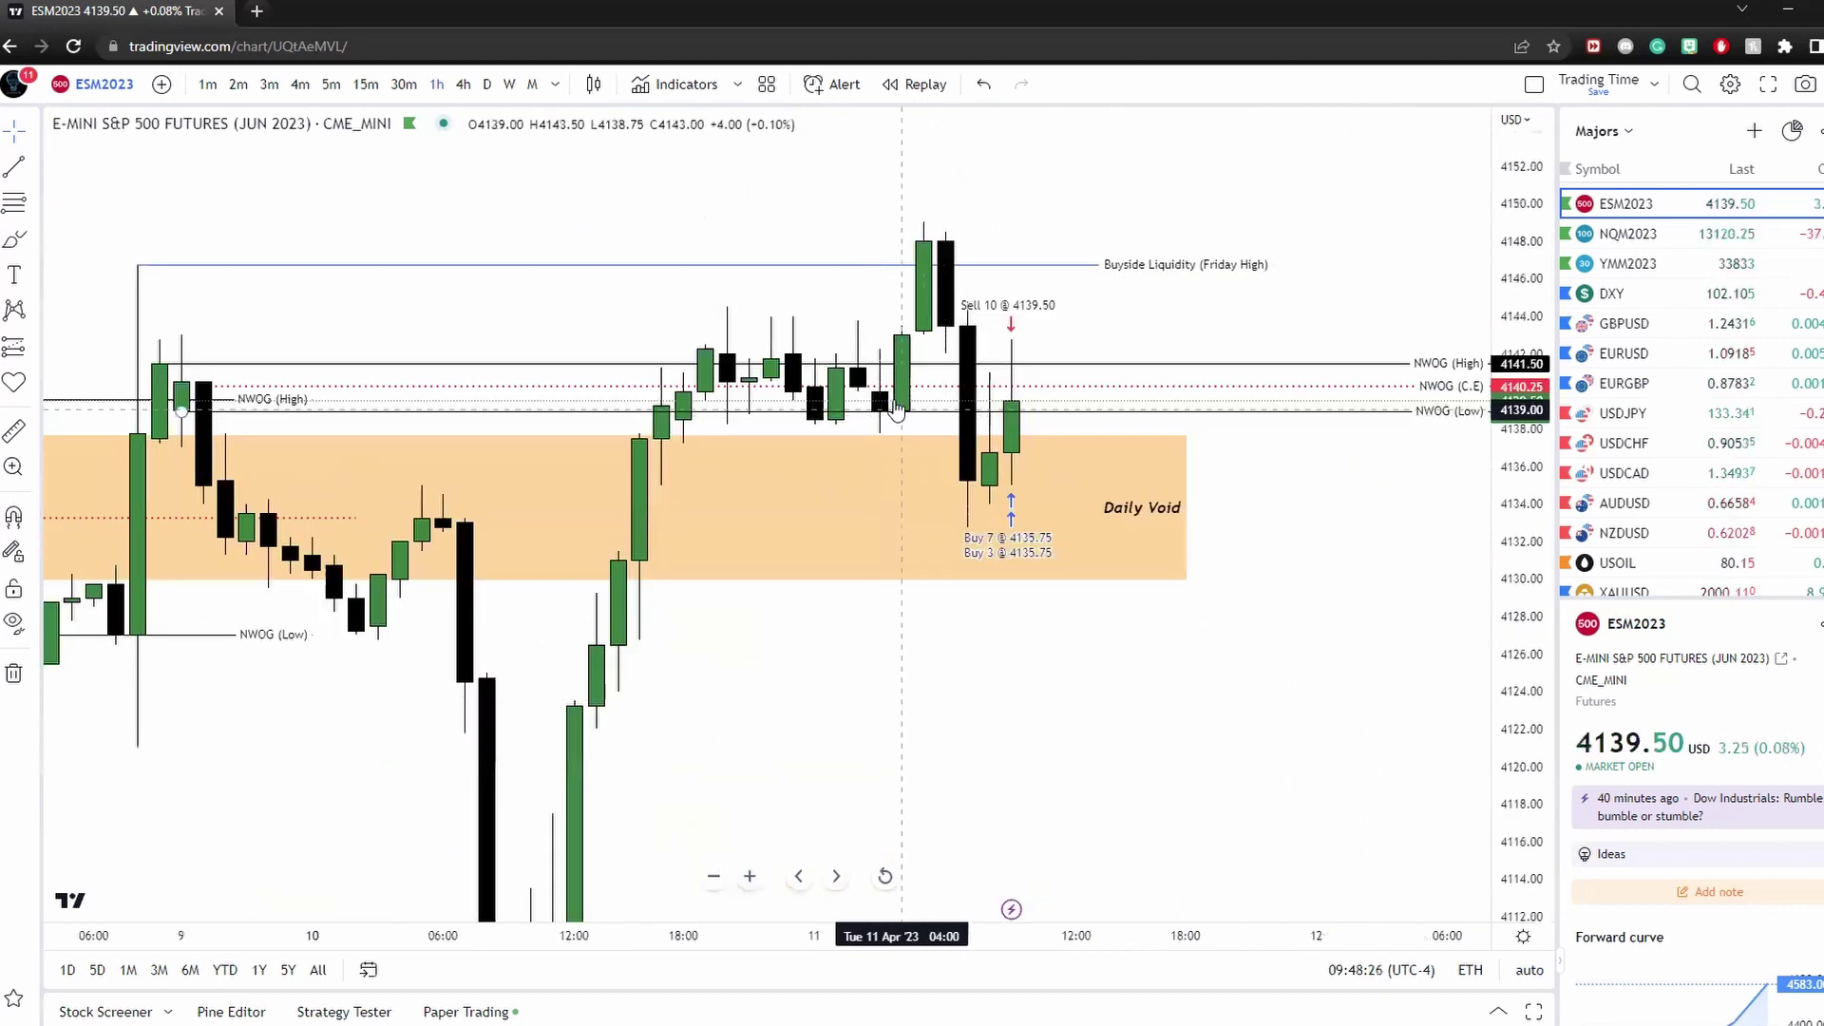
{"action": "left_click", "coordinate": [972, 508]}
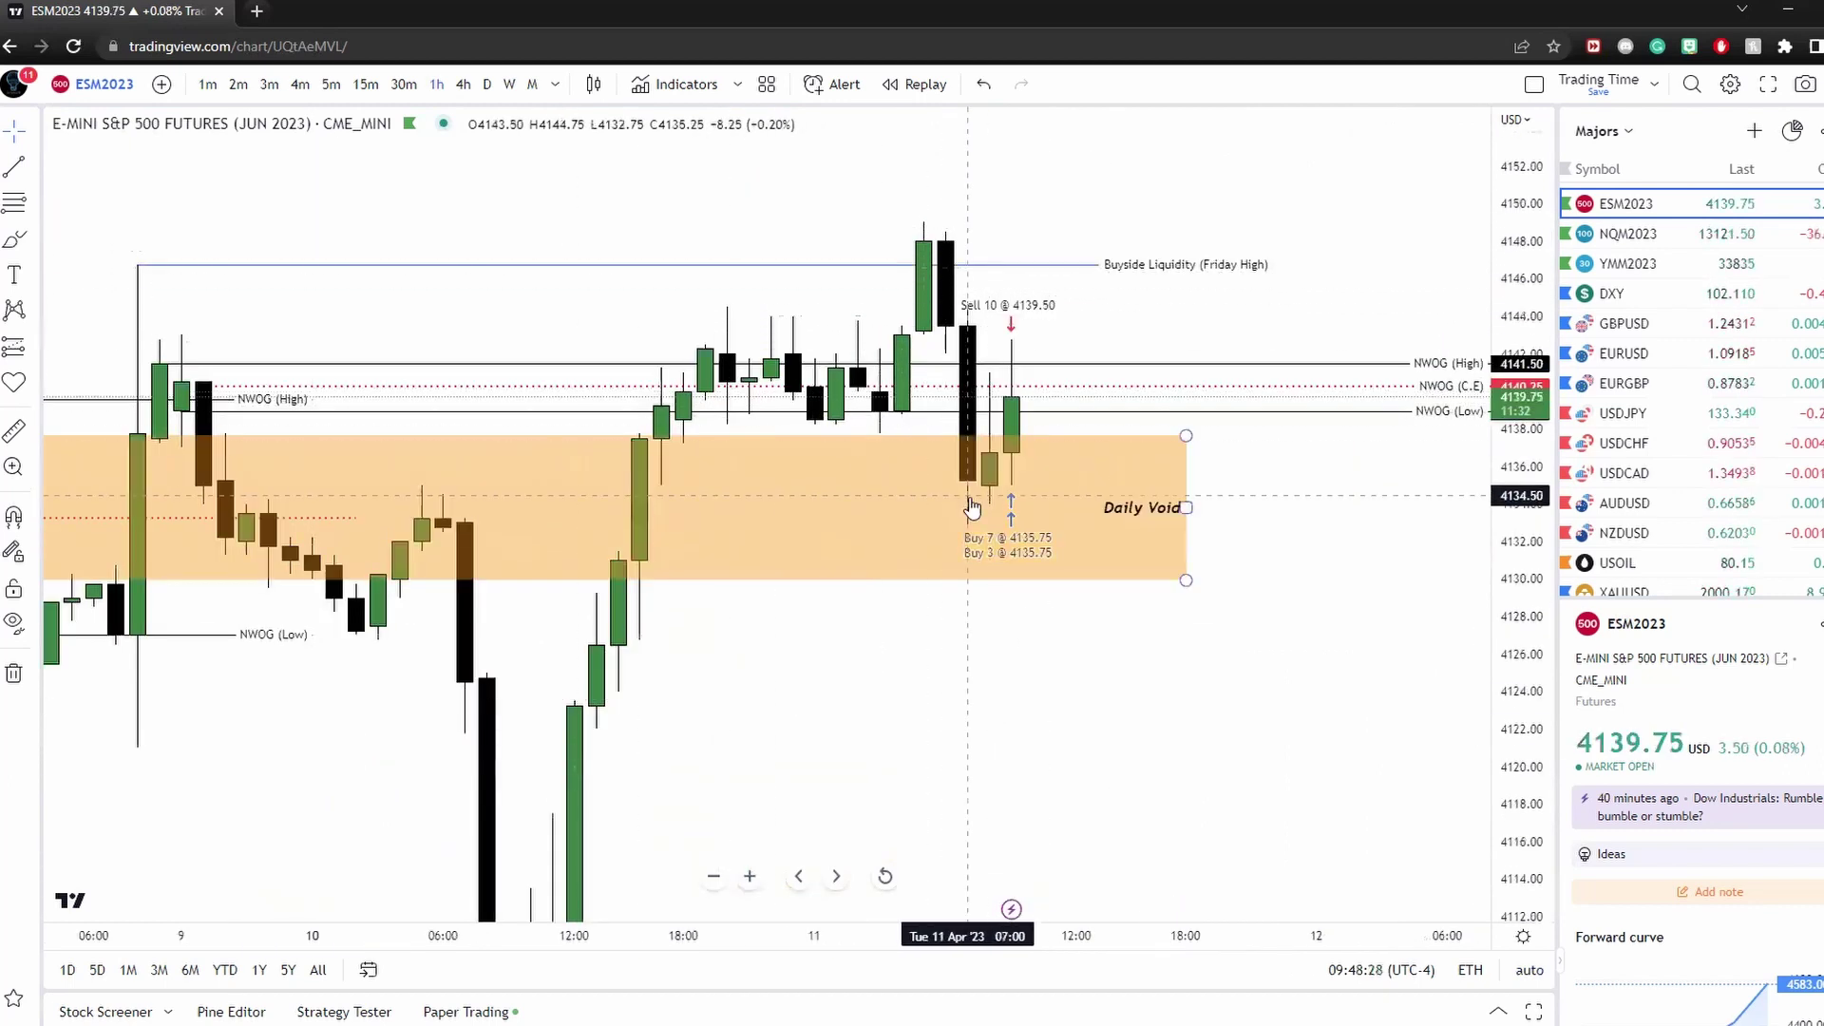
{"action": "left_click", "coordinate": [1022, 408]}
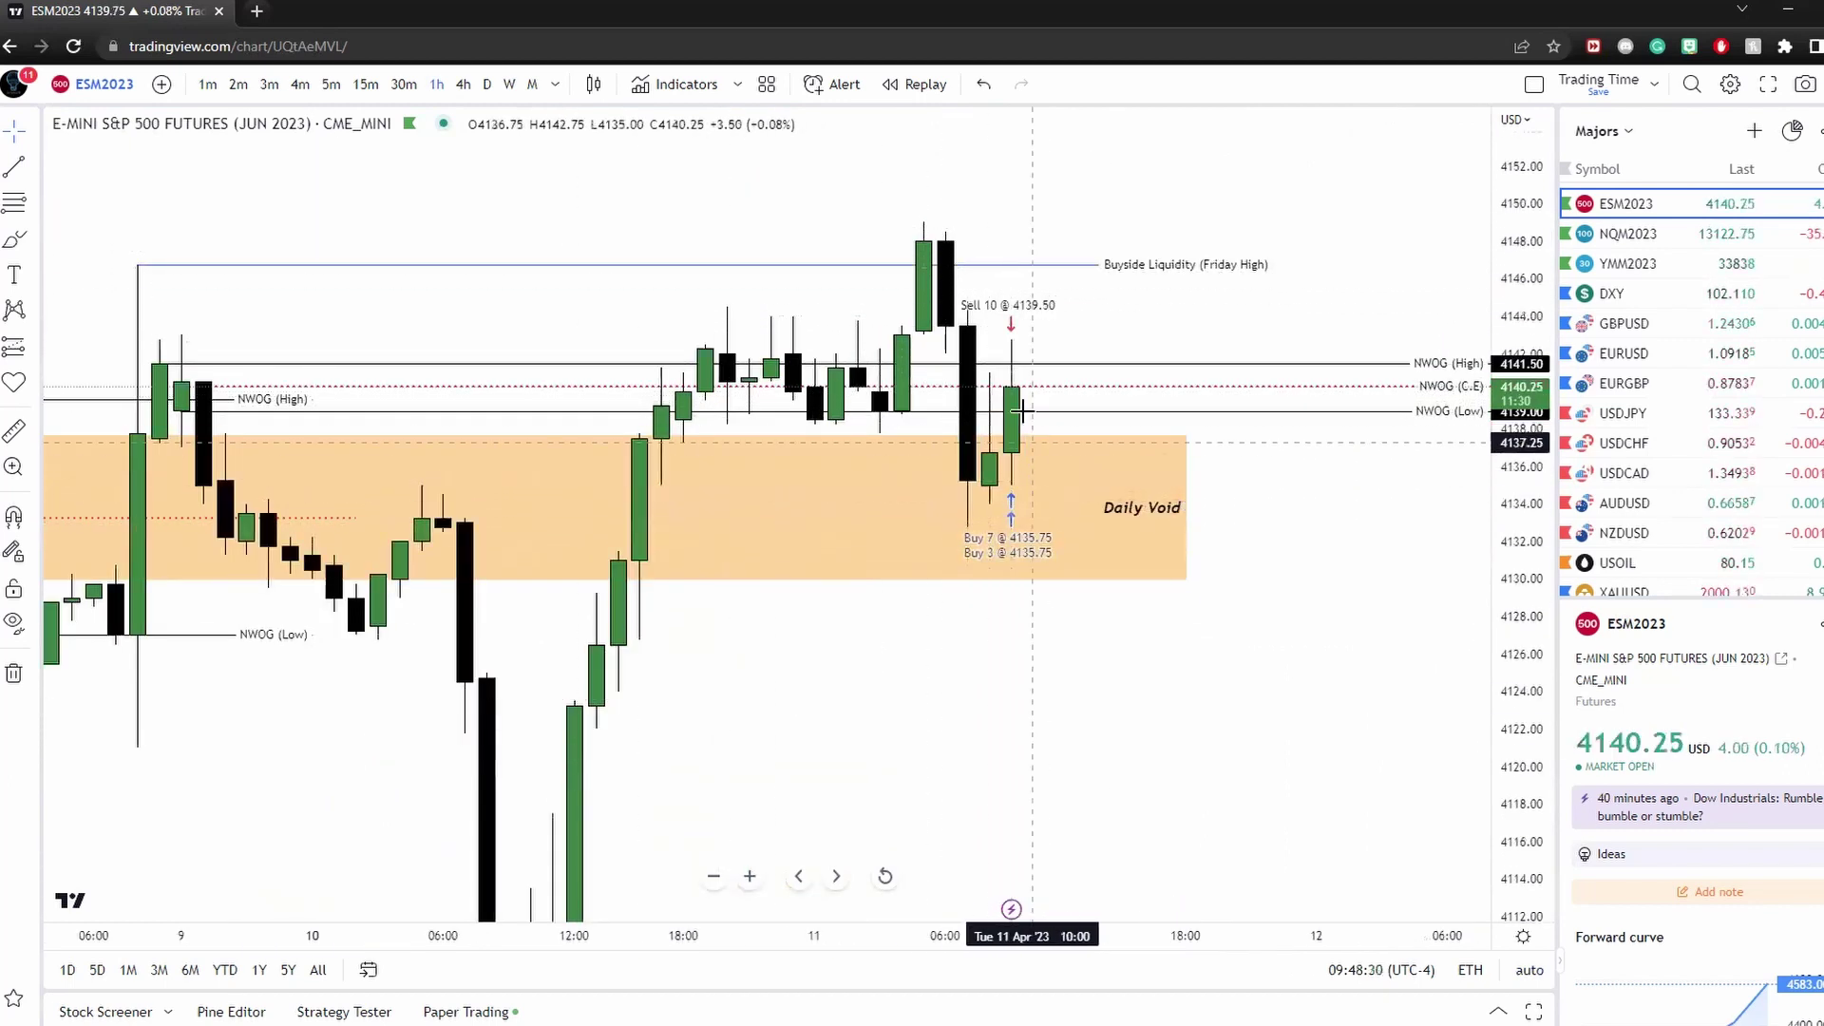
{"action": "left_click", "coordinate": [208, 85]}
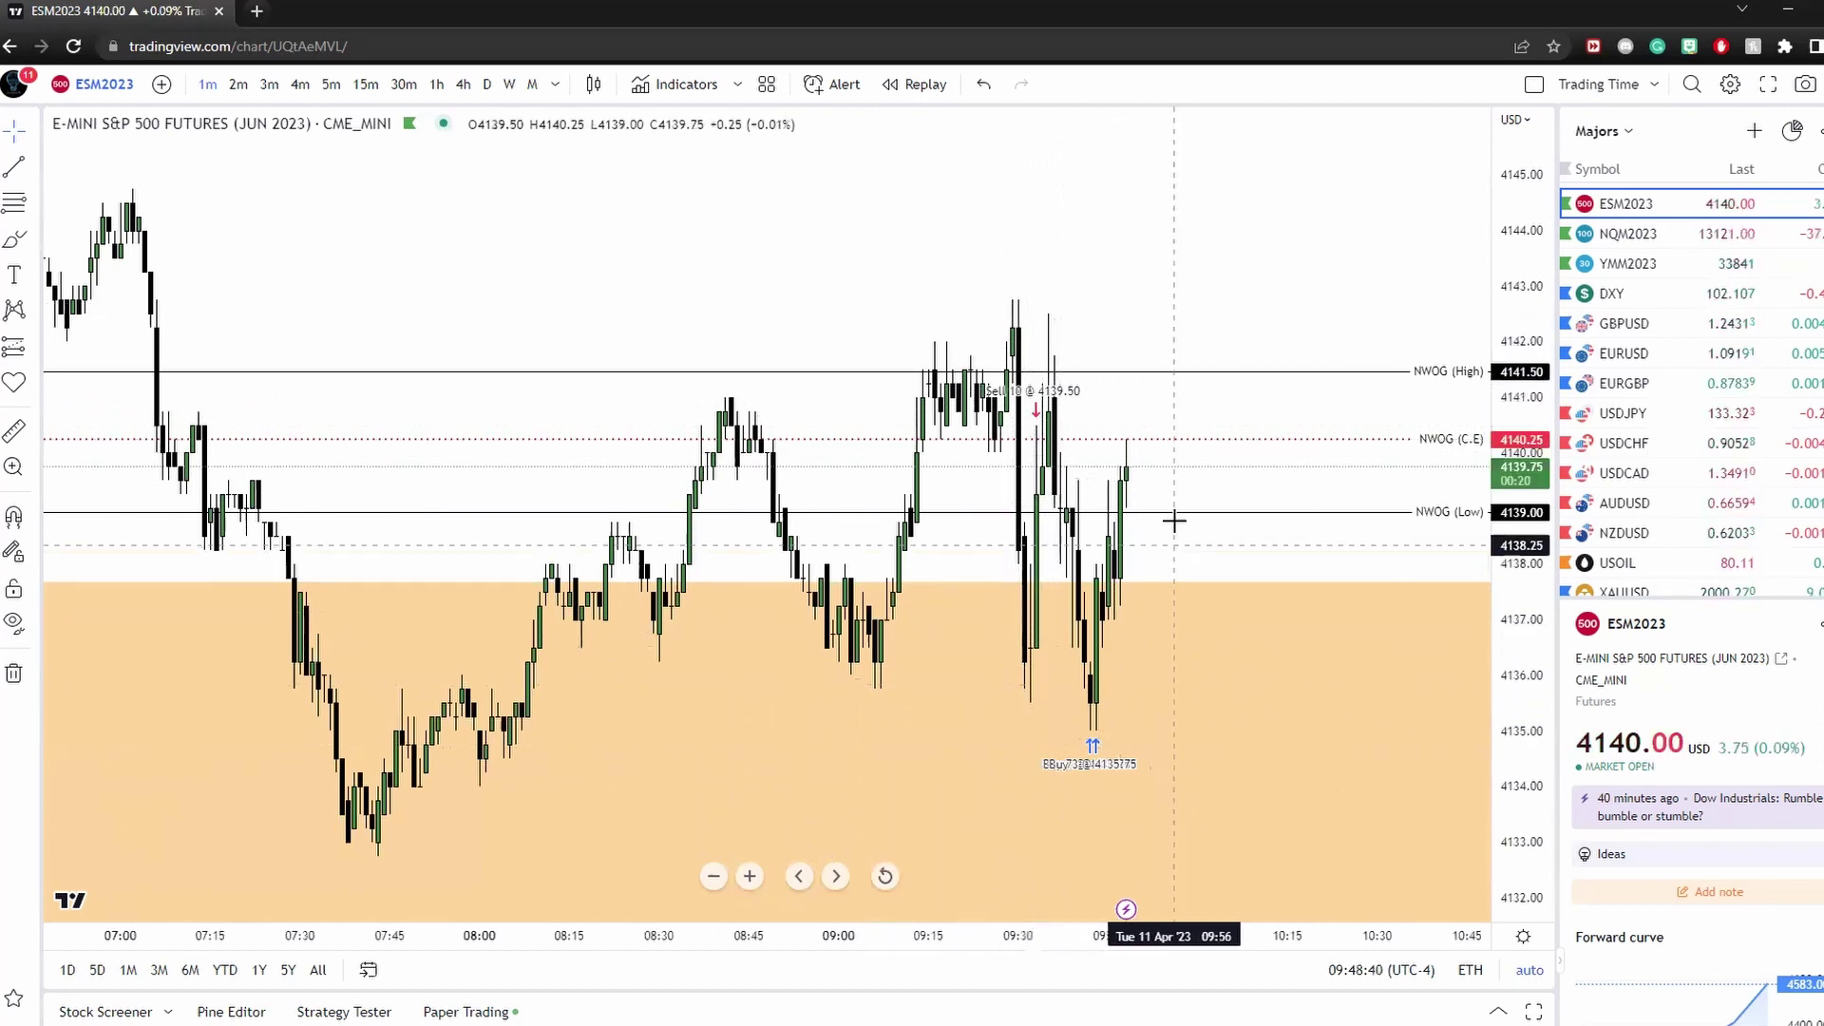
{"action": "scroll", "coordinate": [1138, 445], "scroll_direction": "down", "scroll_amount": 3}
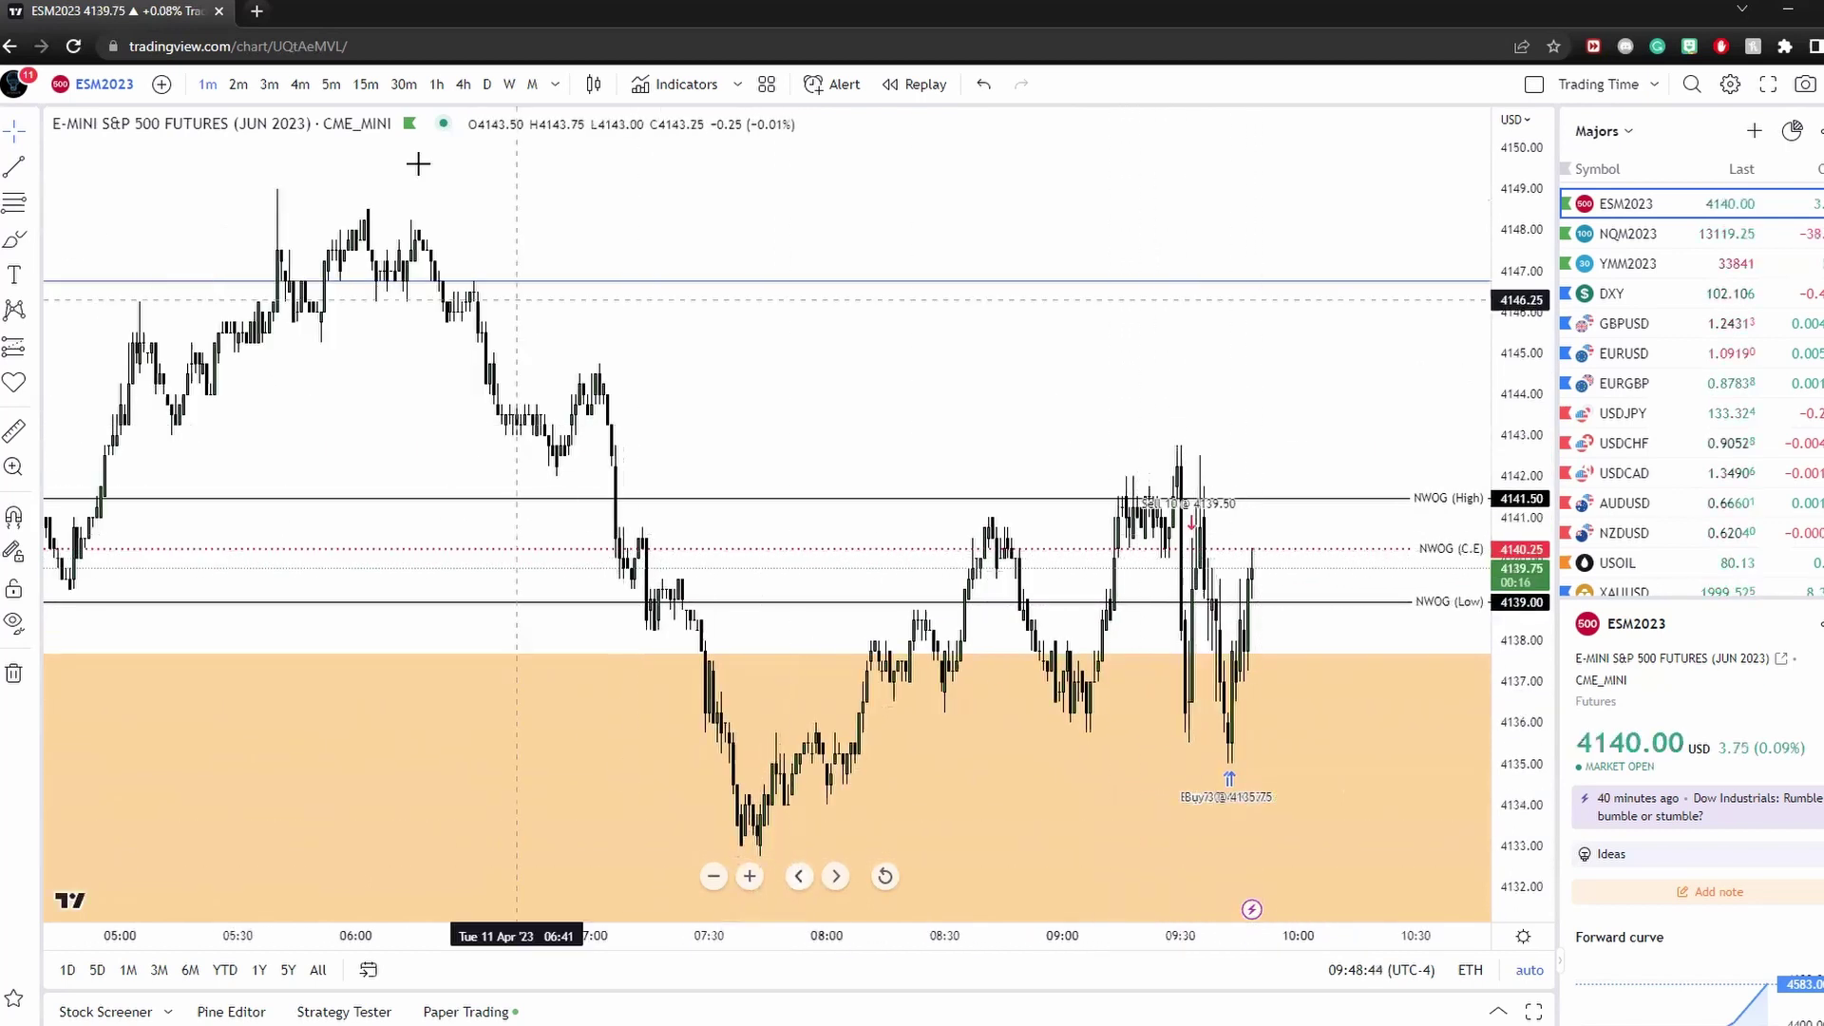
{"action": "left_click", "coordinate": [331, 86]}
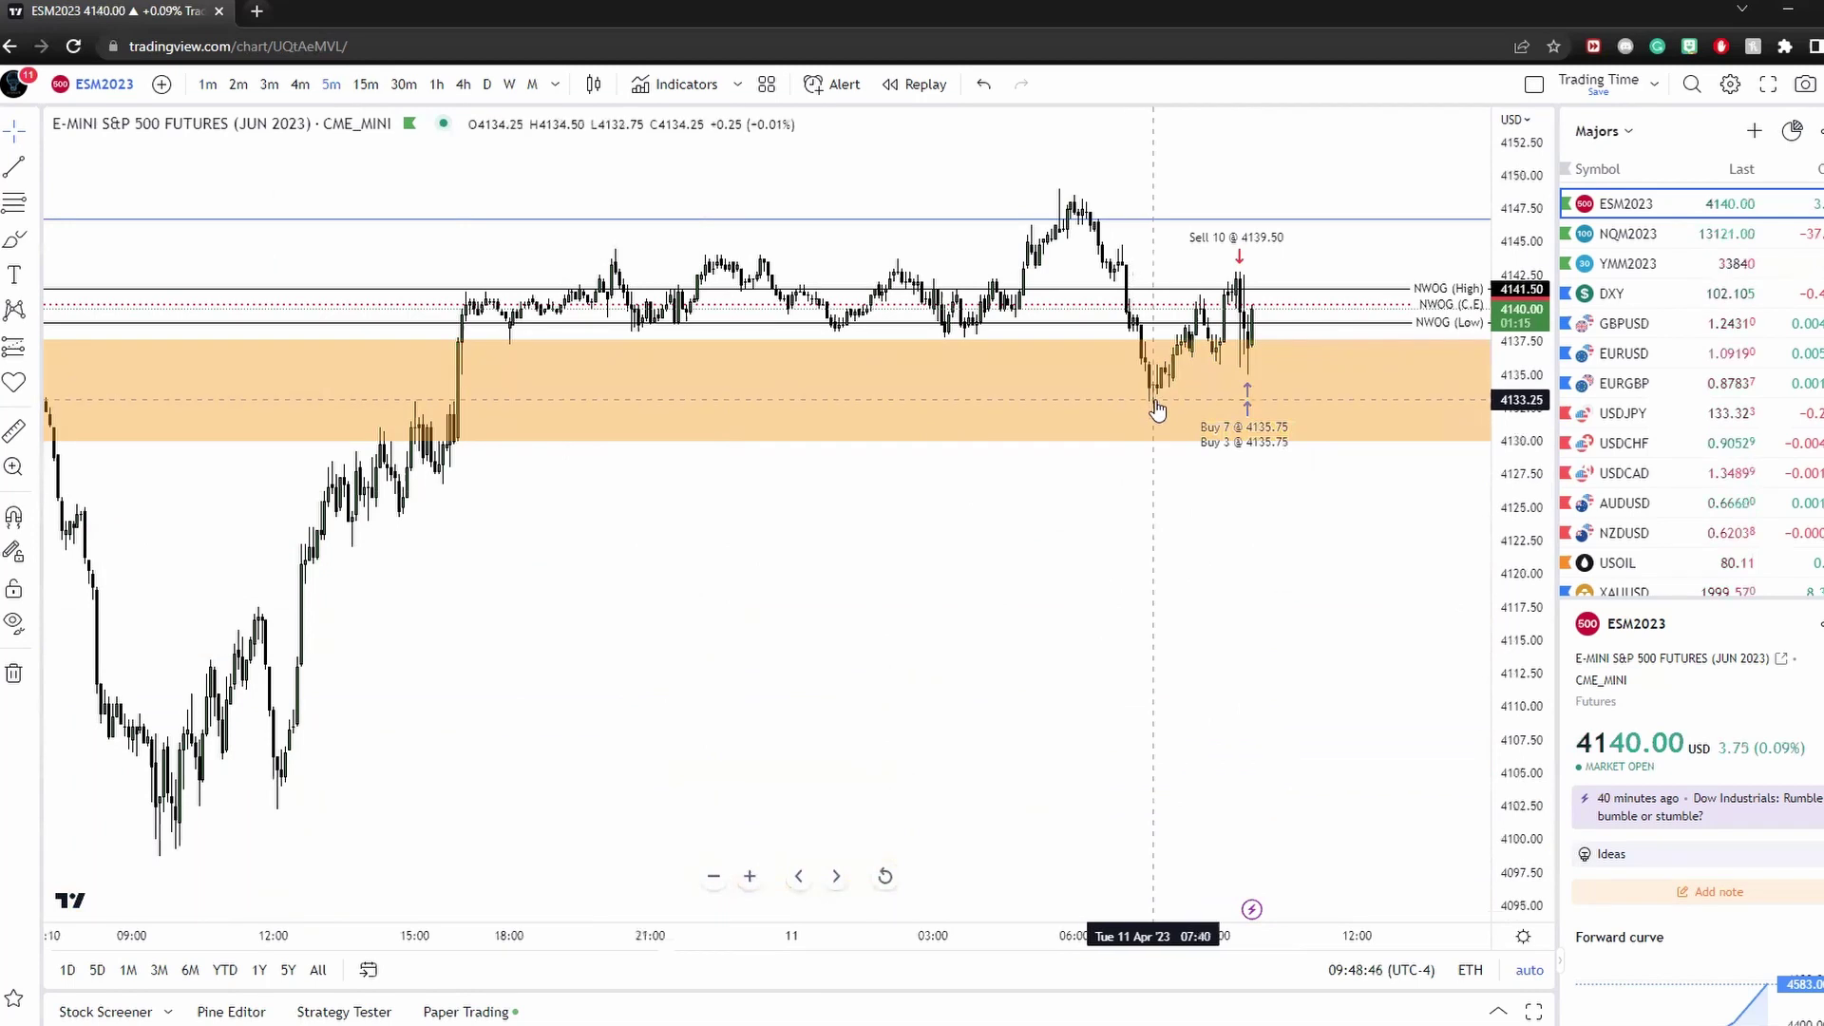
{"action": "left_click", "coordinate": [437, 85]}
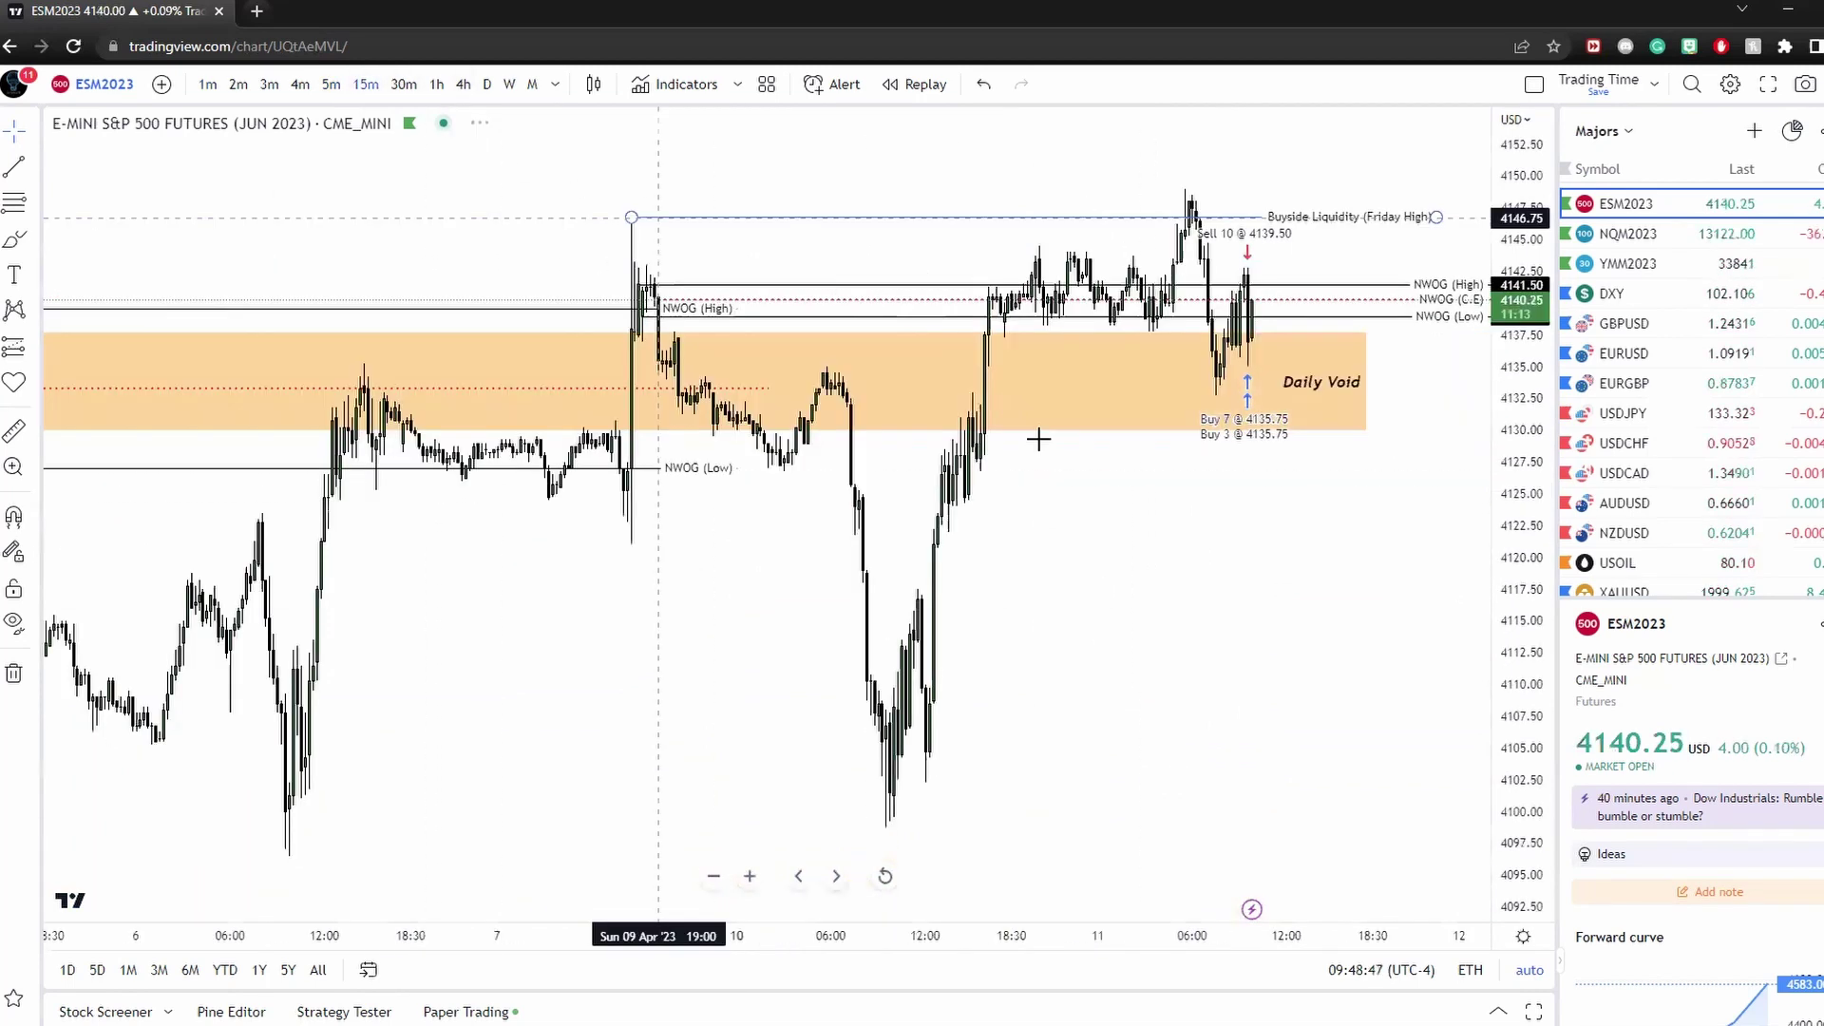
{"action": "scroll", "coordinate": [617, 208], "scroll_direction": "down", "scroll_amount": 5}
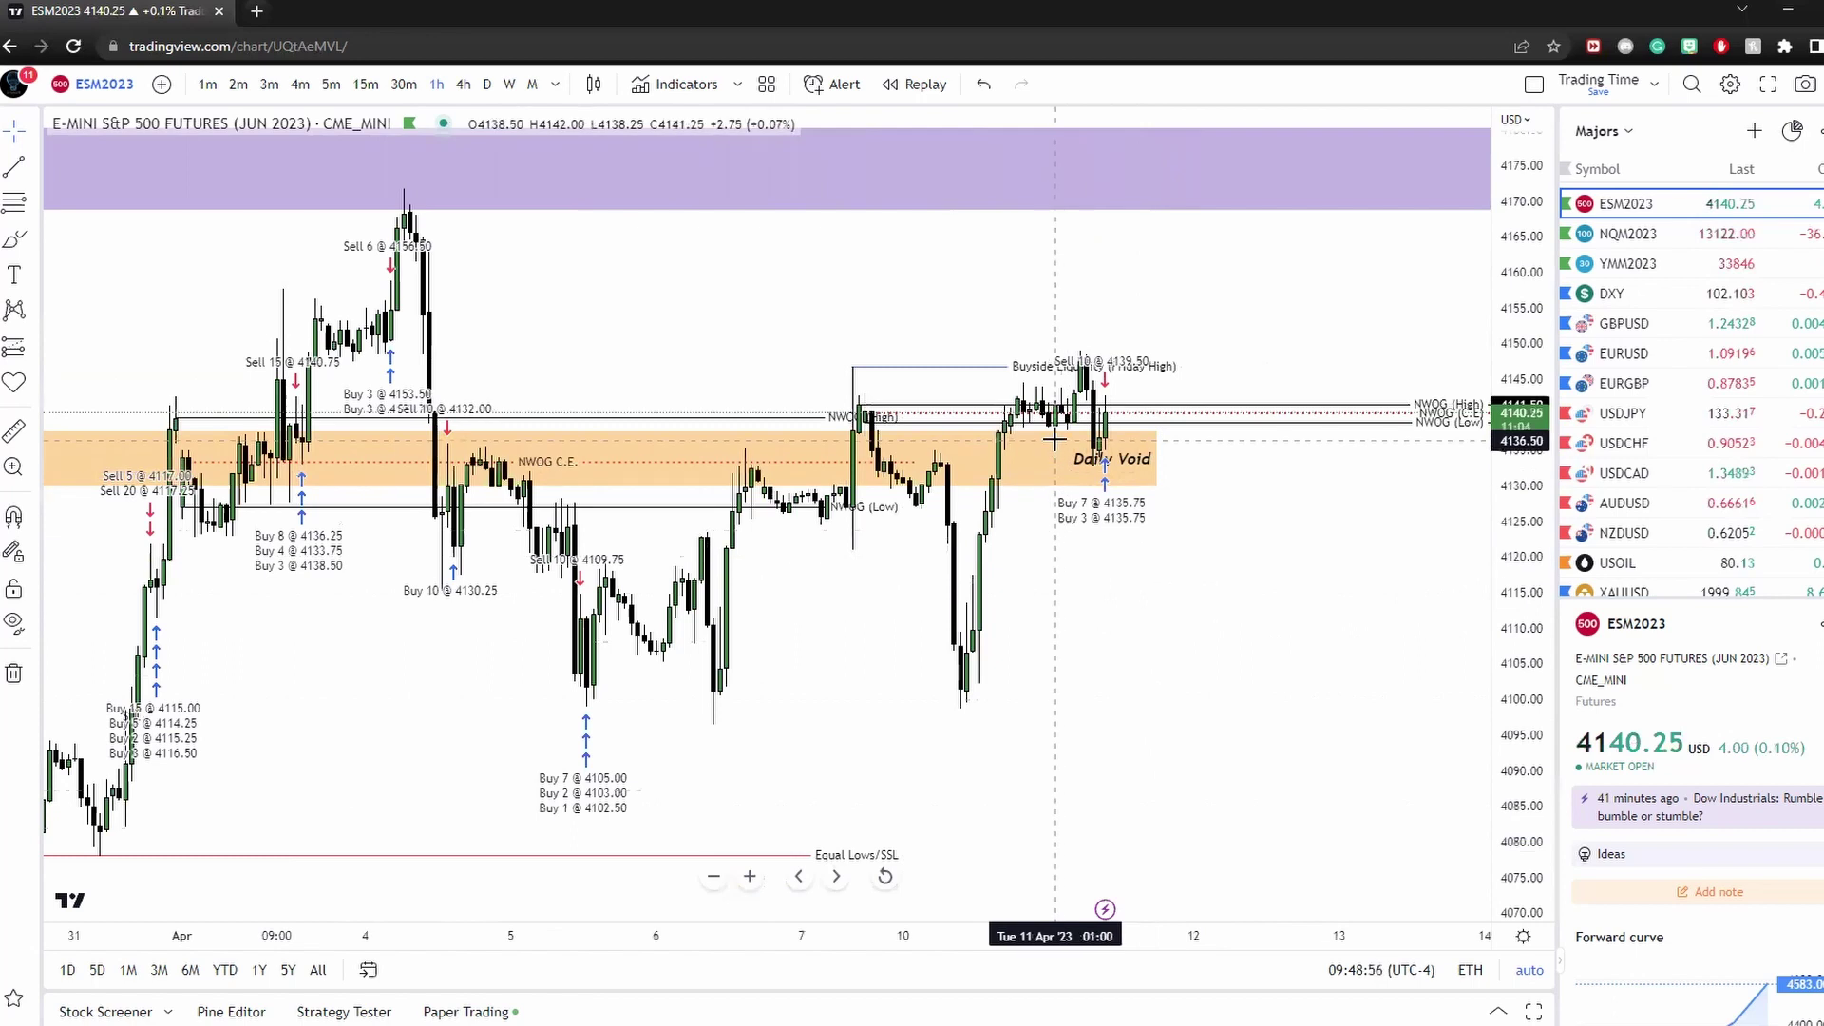
{"action": "left_click", "coordinate": [1107, 443]}
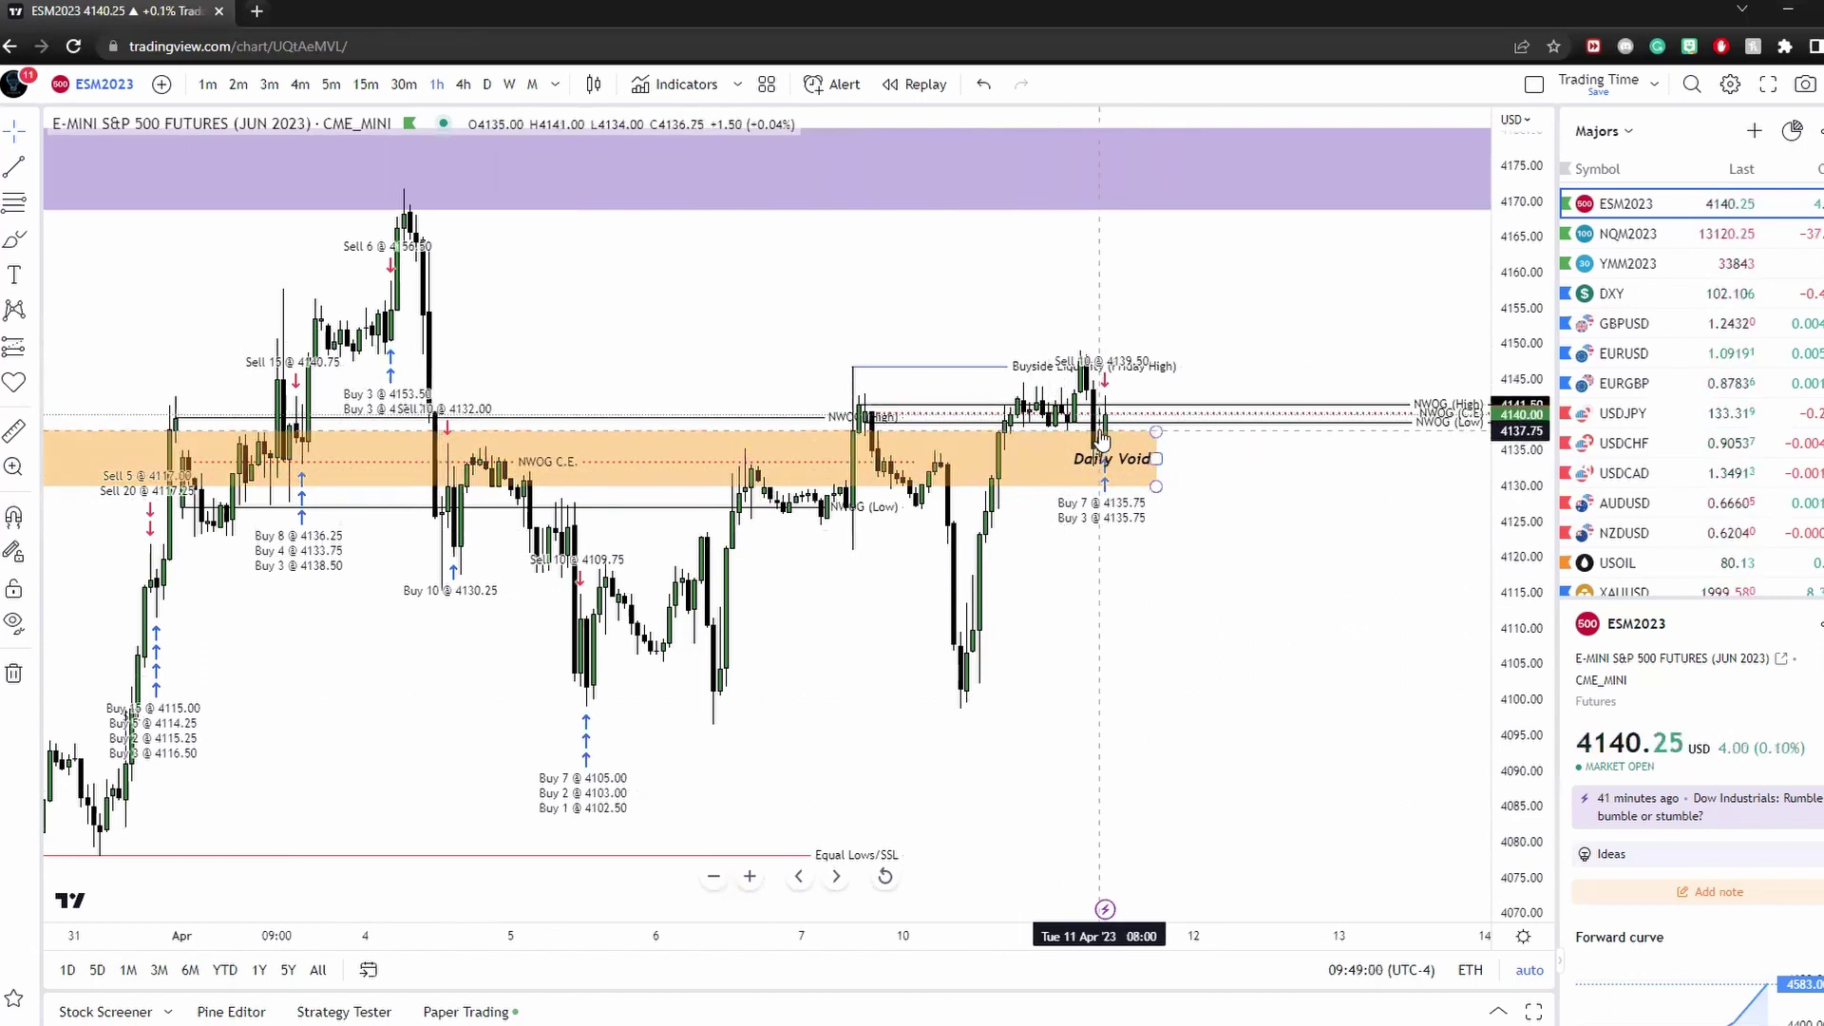
{"action": "left_click", "coordinate": [1156, 294]}
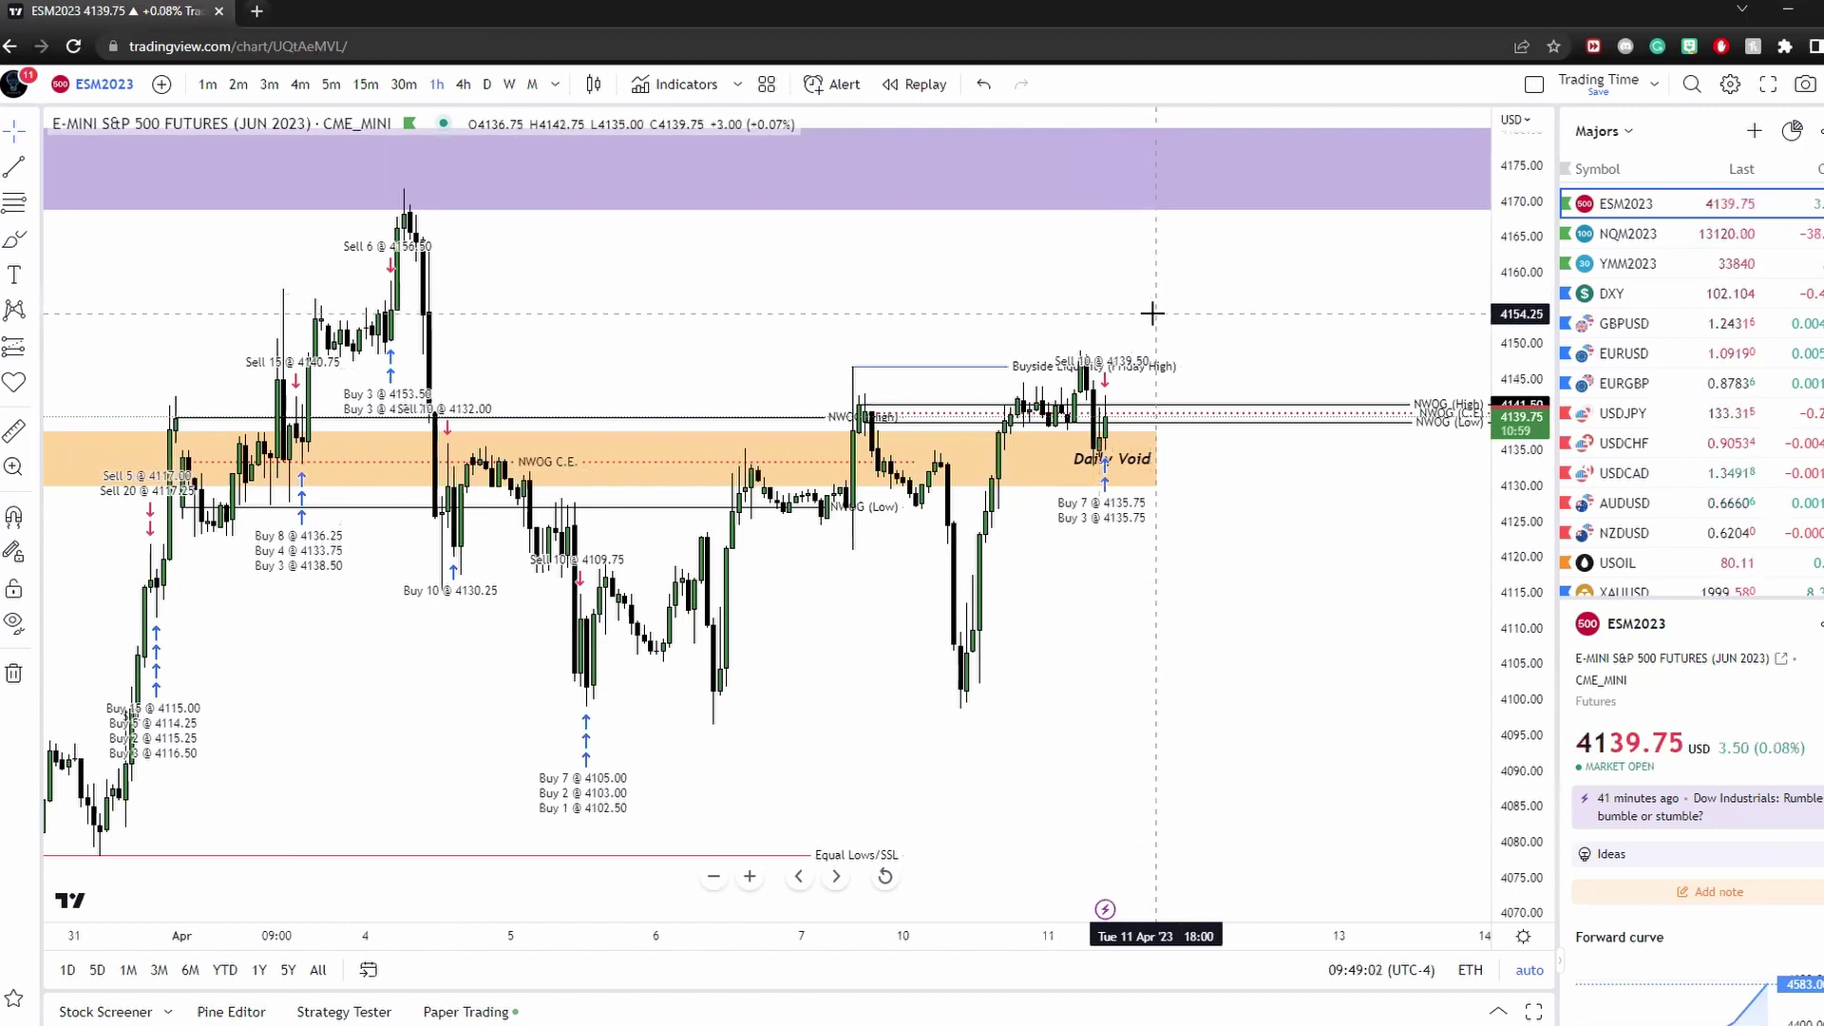
{"action": "left_click", "coordinate": [207, 83]}
{"action": "left_click_drag", "start_coordinate": [1047, 243], "coordinate": [590, 314]}
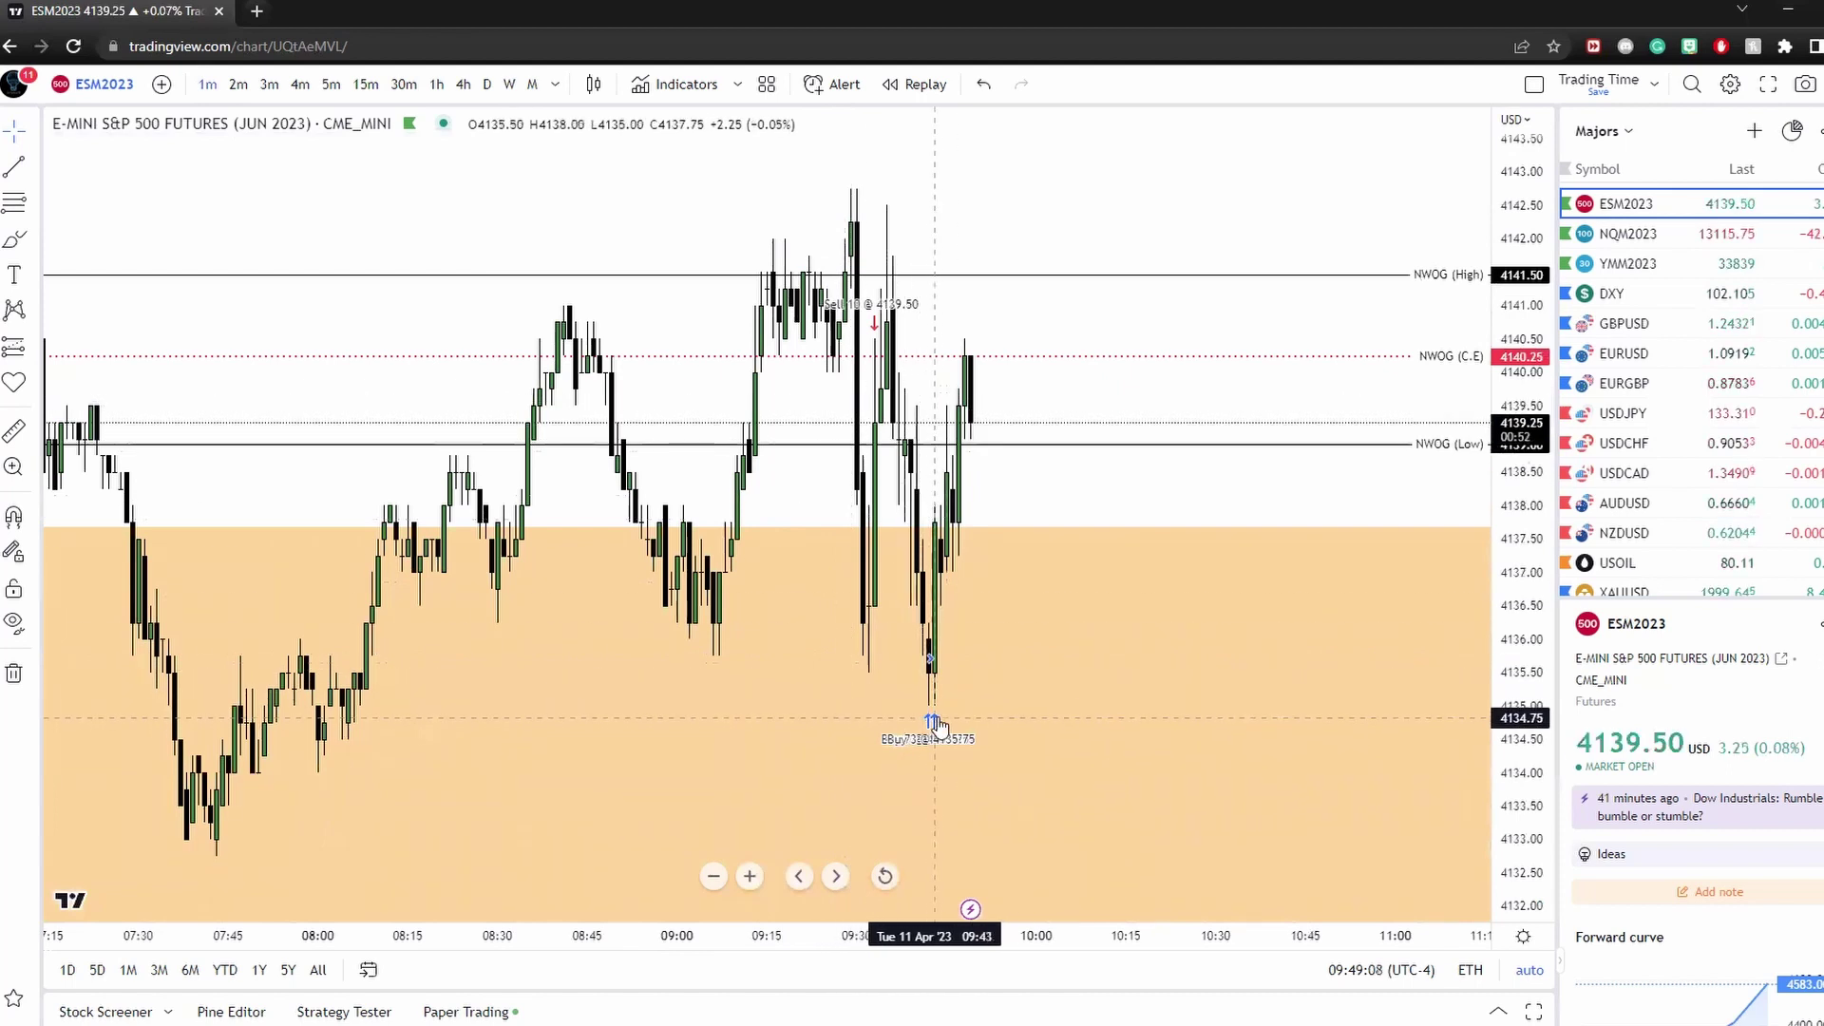
{"action": "scroll", "coordinate": [1235, 304], "scroll_direction": "up", "scroll_amount": 2}
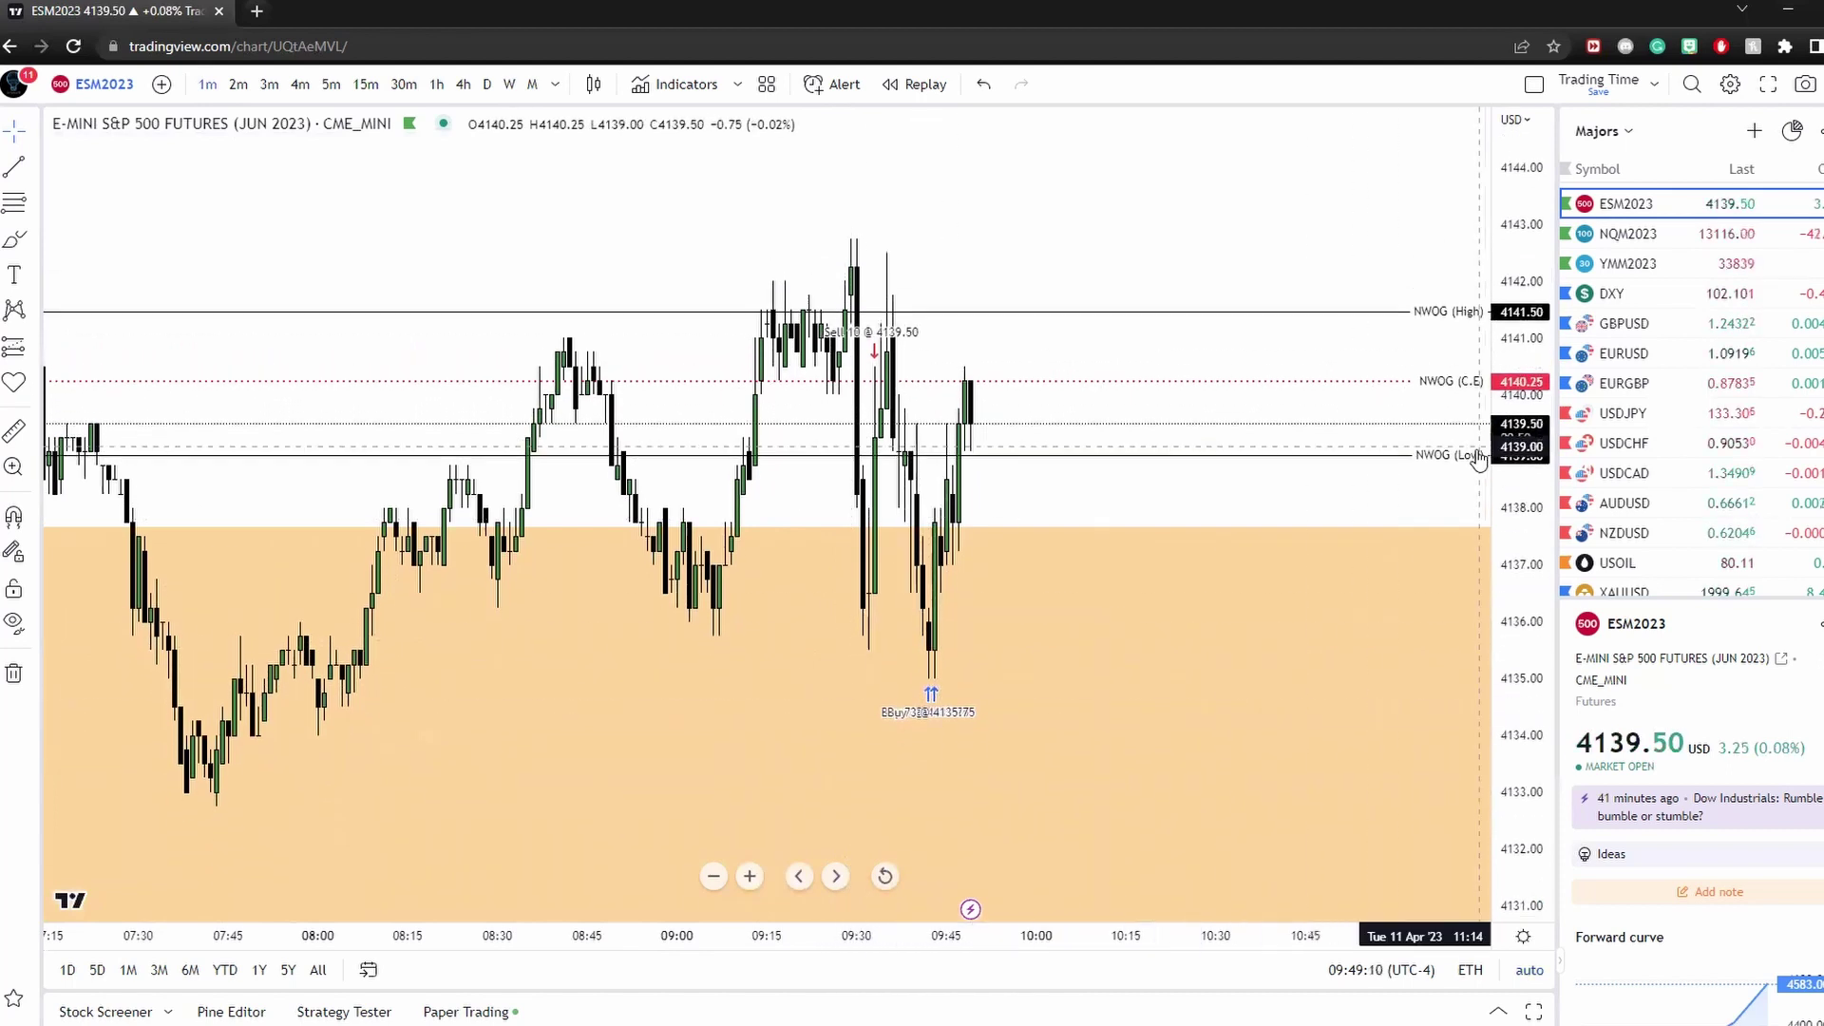
{"action": "left_click_drag", "start_coordinate": [1000, 267], "coordinate": [1056, 259]}
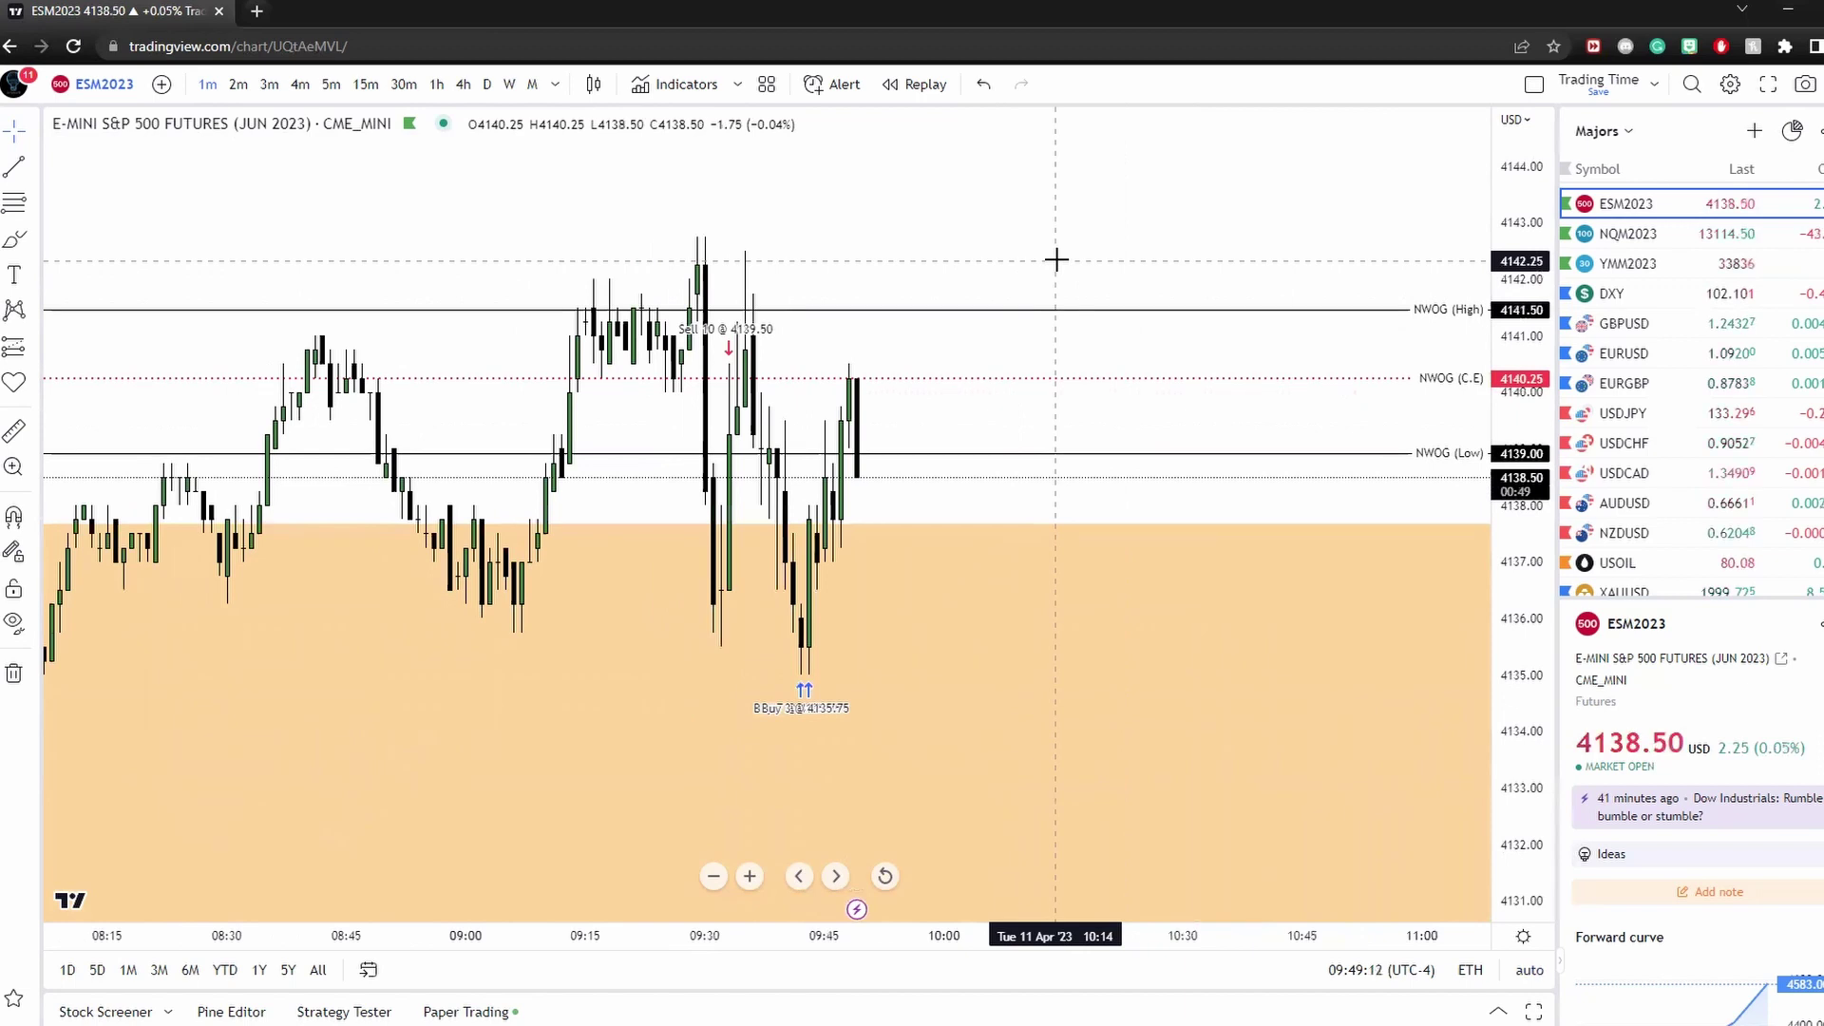